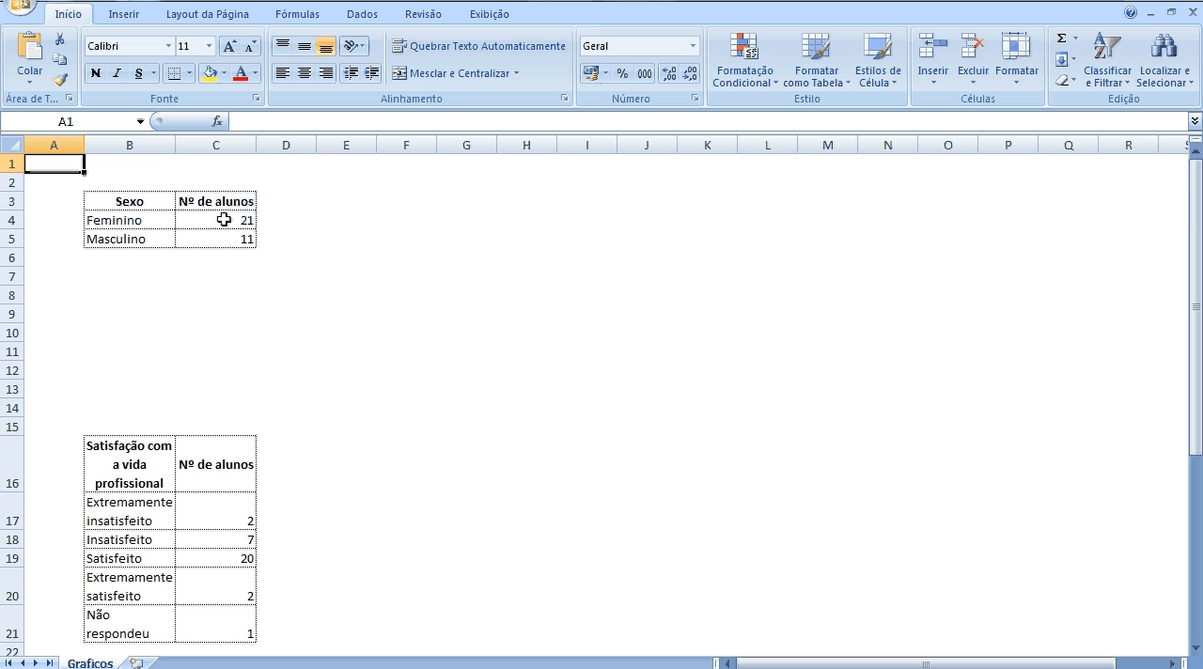
Insert an exploded 2D pie chart from the Sexo table and move it beside that table, starting at row 1.
{"action": "left_click", "coordinate": [224, 219]}
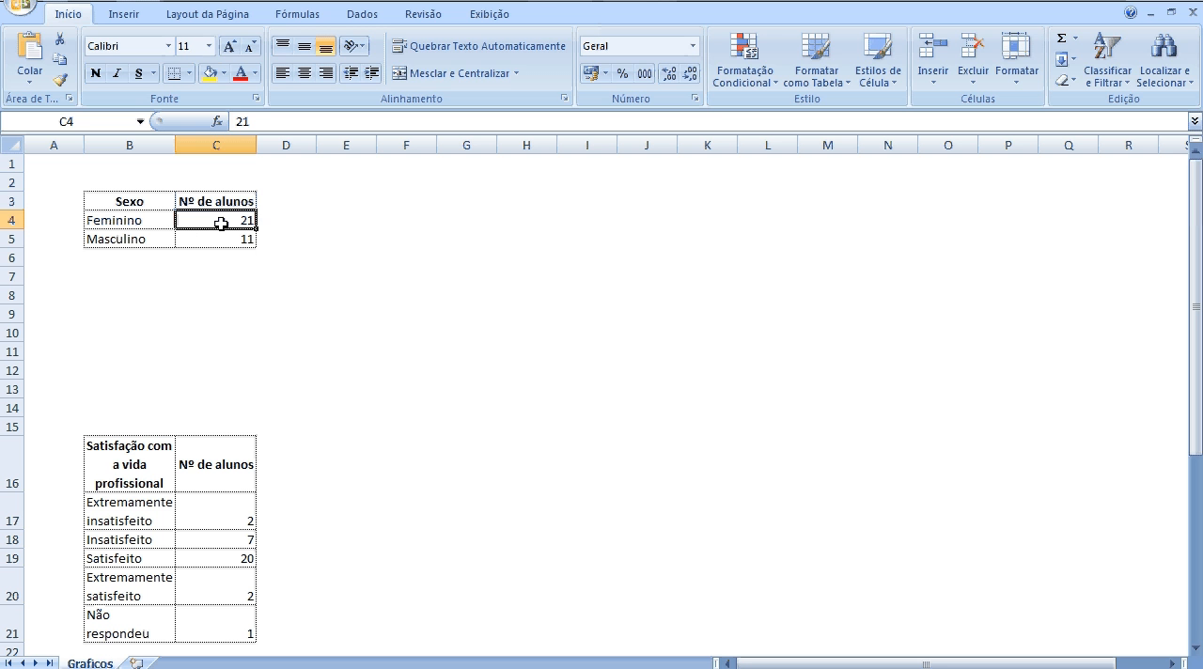
{"action": "left_click", "coordinate": [248, 260]}
{"action": "left_click", "coordinate": [231, 224]}
{"action": "left_click", "coordinate": [125, 21]}
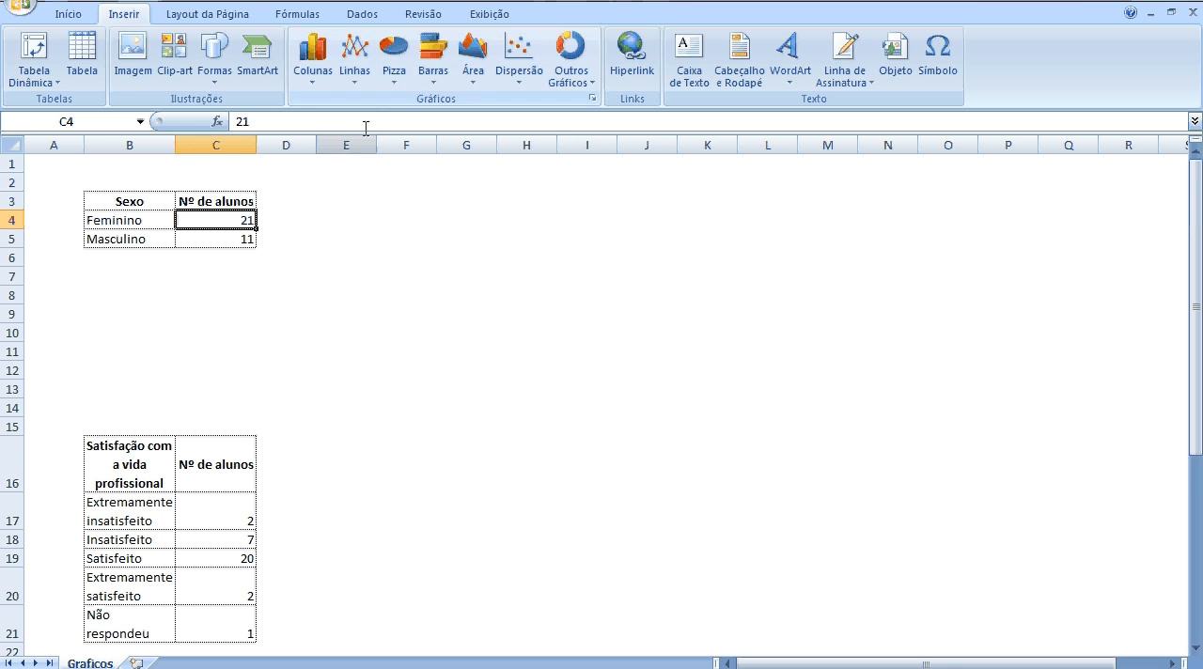
{"action": "left_click", "coordinate": [398, 87]}
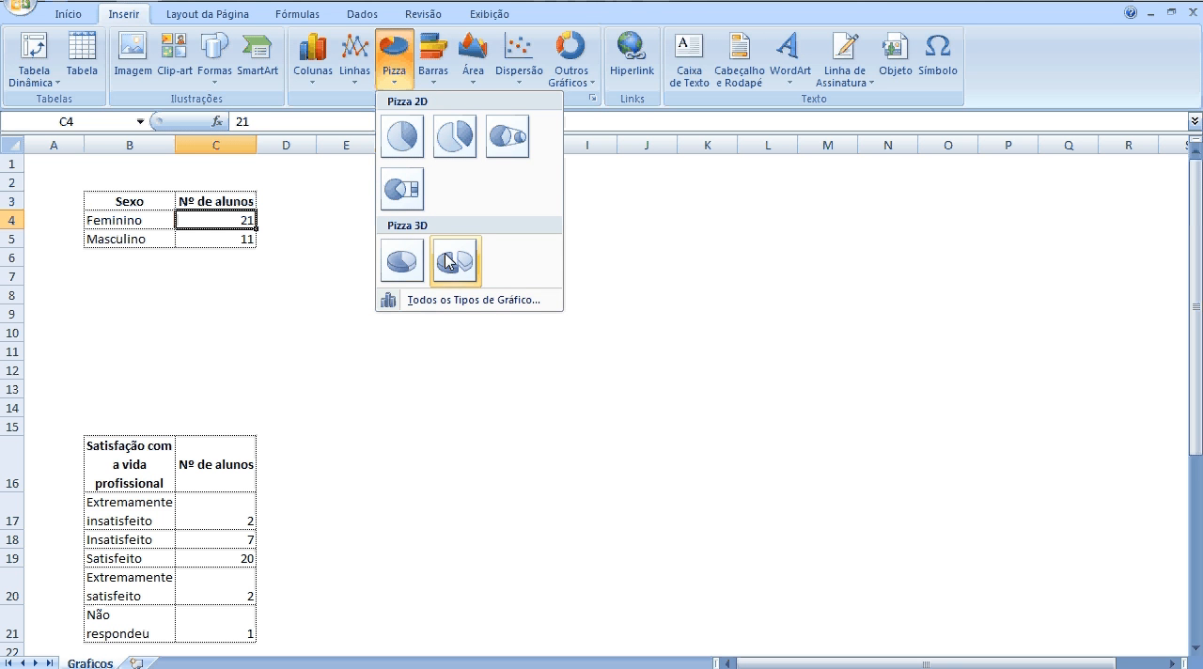
{"action": "left_click", "coordinate": [460, 152]}
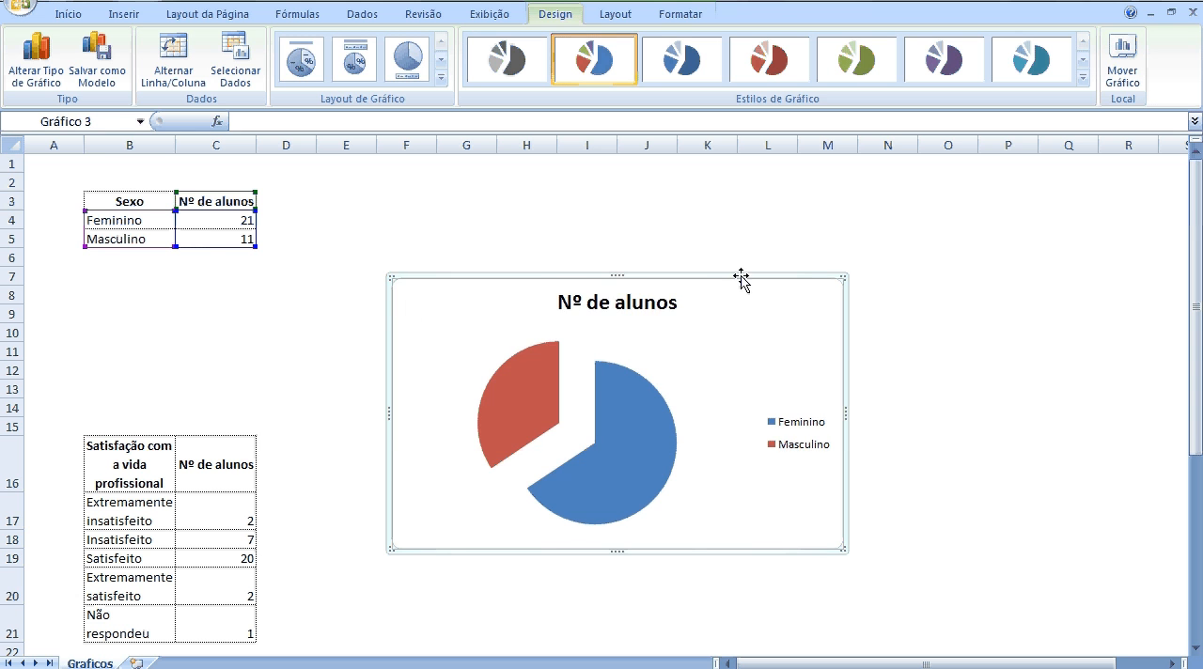
{"action": "left_click_drag", "start_coordinate": [740, 275], "coordinate": [642, 155]}
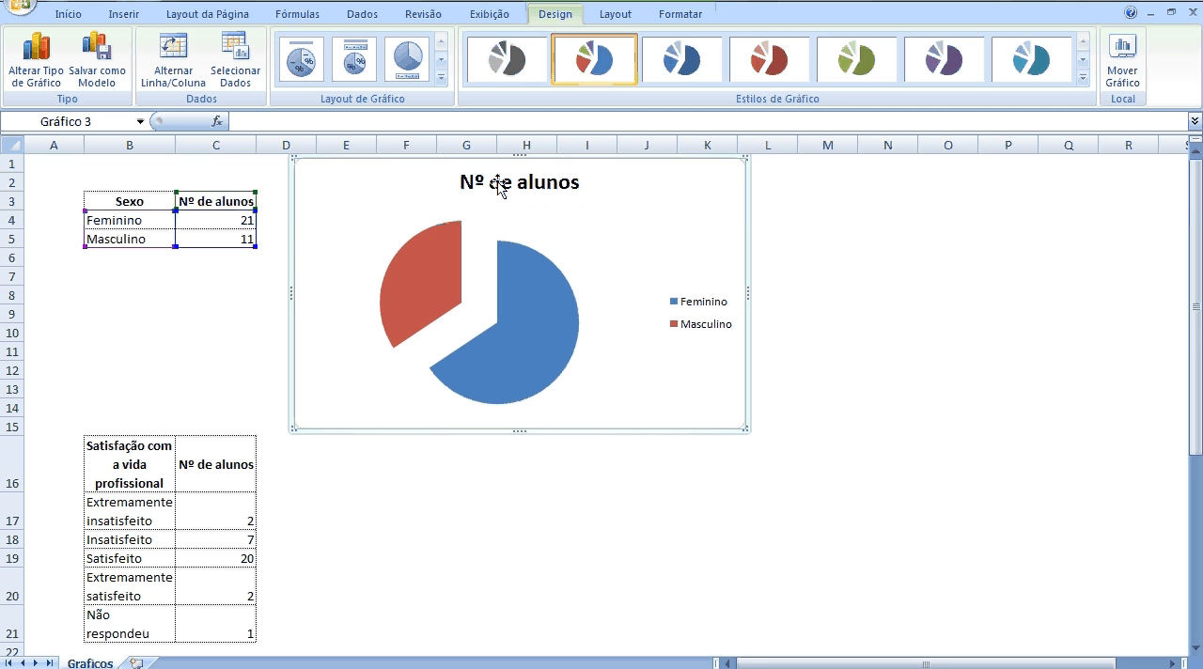
Replace the pie chart's title with "Sexo dos alunos".
{"action": "left_click", "coordinate": [463, 179]}
{"action": "left_click_drag", "start_coordinate": [465, 177], "coordinate": [565, 191]}
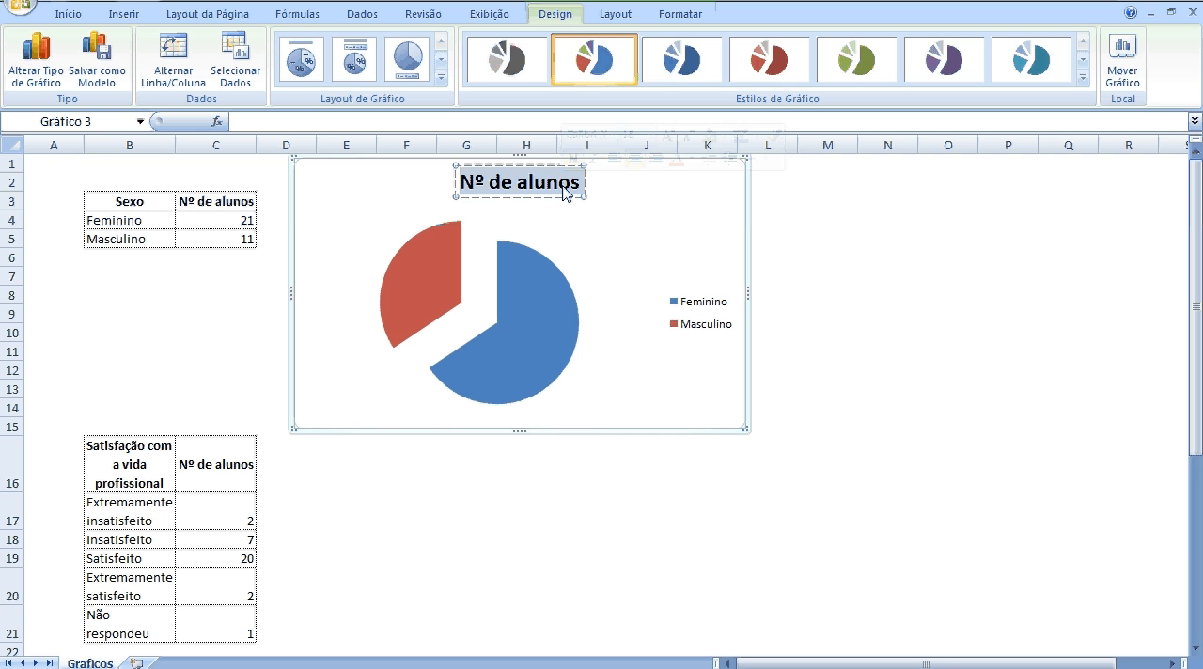
{"action": "type", "text": "Sexo dos alunos"}
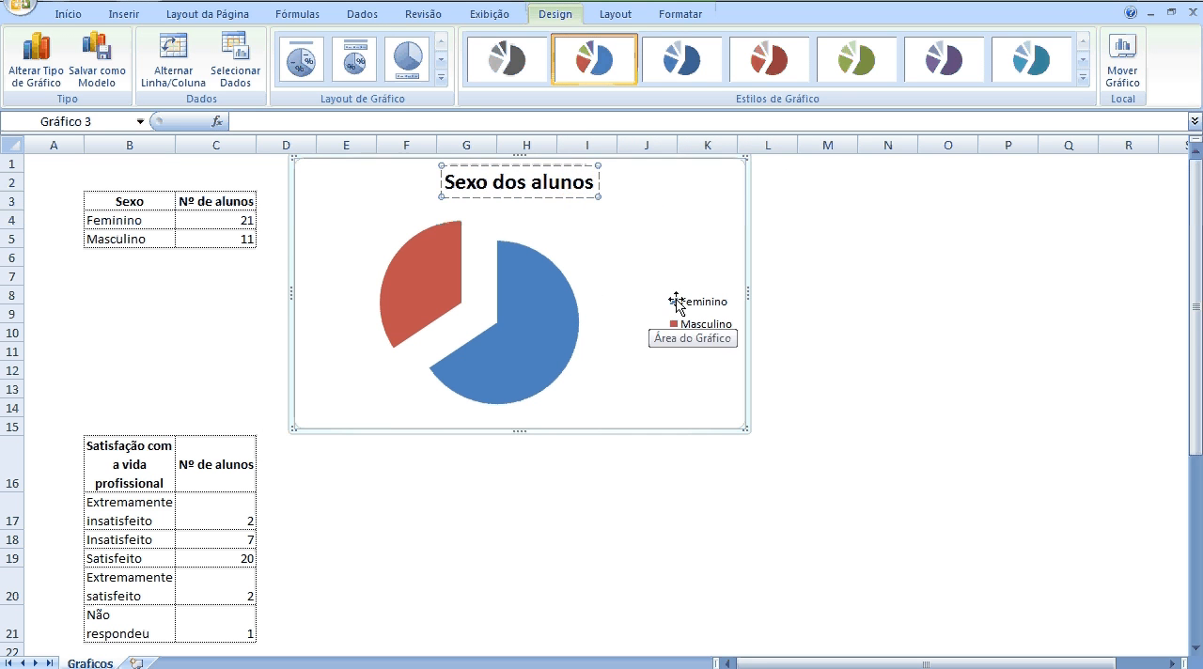
Select the pie series and apply the green chart style to the chart.
{"action": "left_click", "coordinate": [528, 302]}
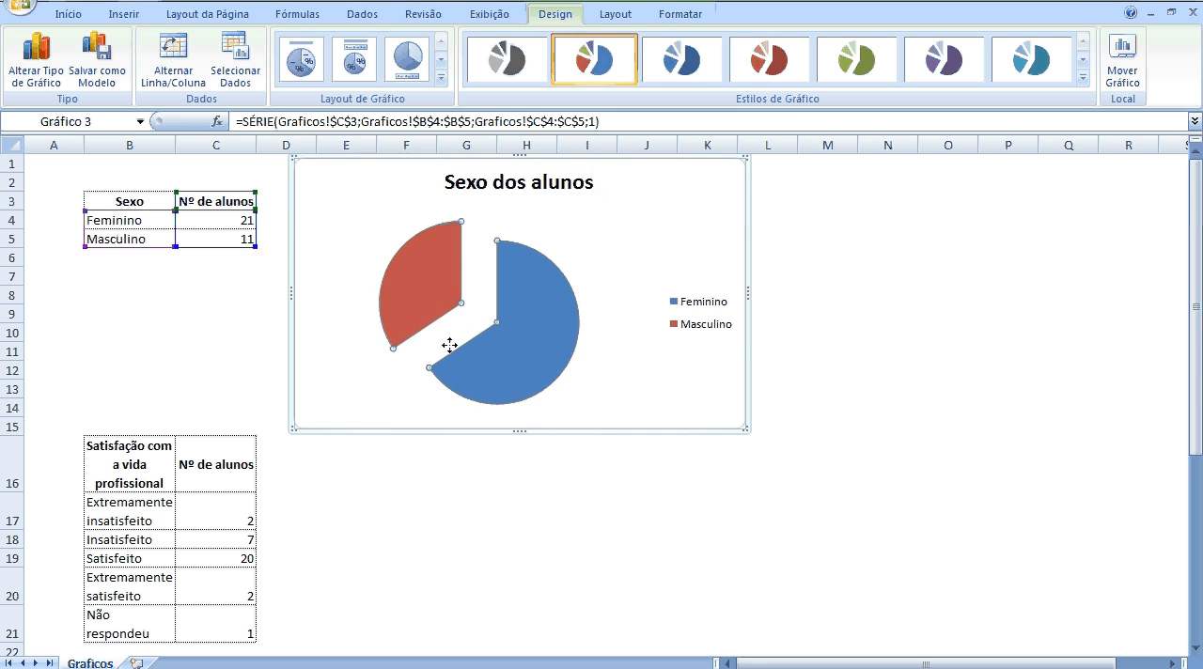
{"action": "left_click", "coordinate": [616, 259]}
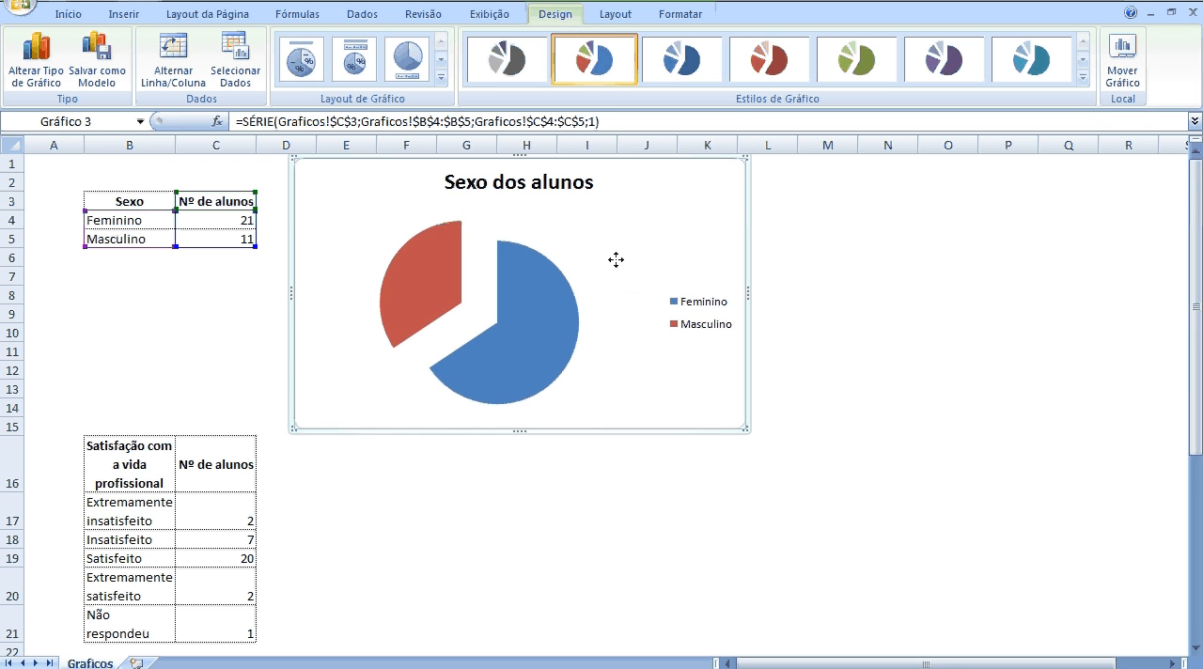
{"action": "left_click", "coordinate": [504, 285]}
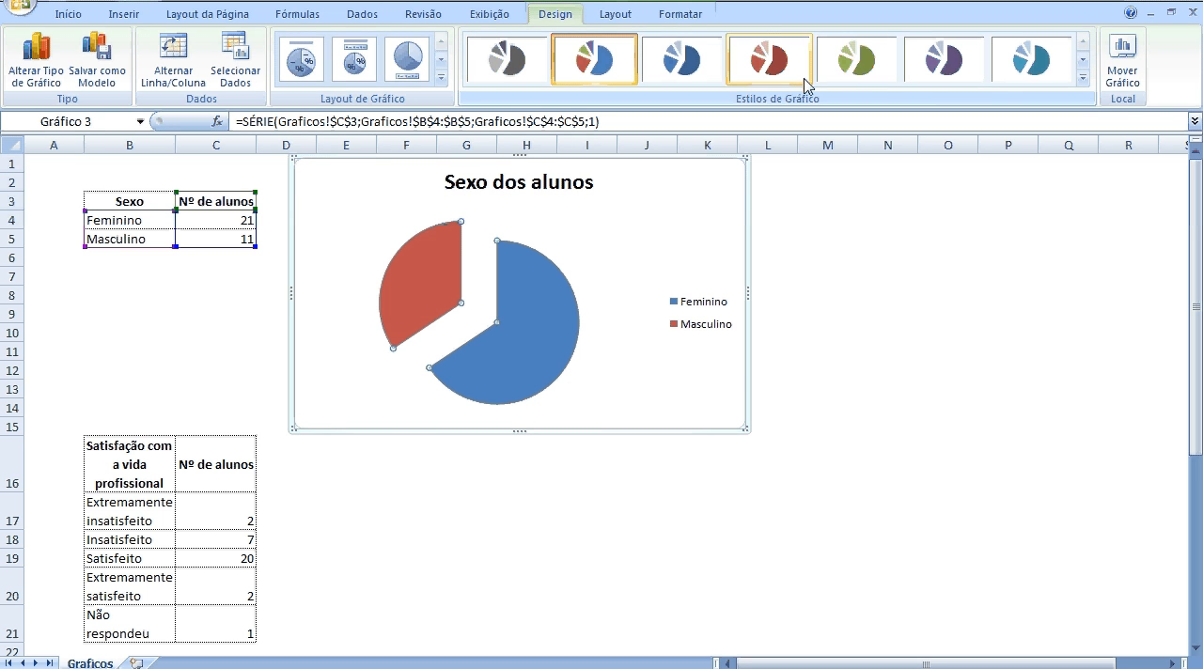
{"action": "left_click", "coordinate": [870, 80]}
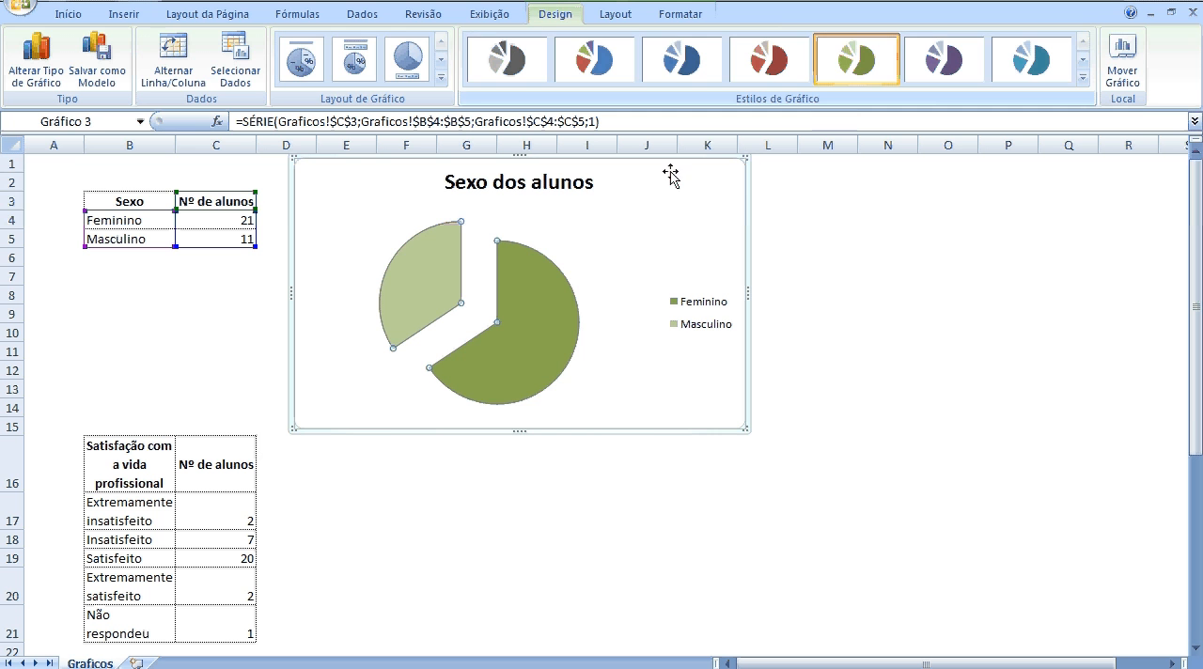
Fill only the Feminino slice of the pie with the standard dark red colour.
{"action": "mouse_move", "coordinate": [547, 361]}
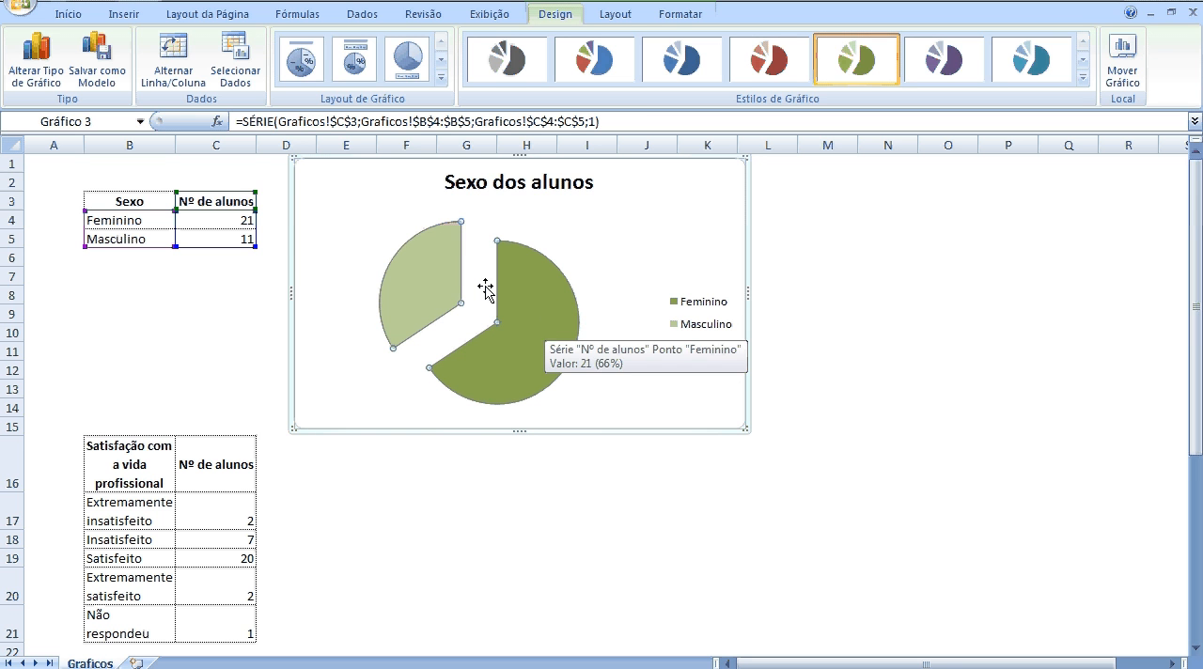
{"action": "left_click", "coordinate": [539, 285]}
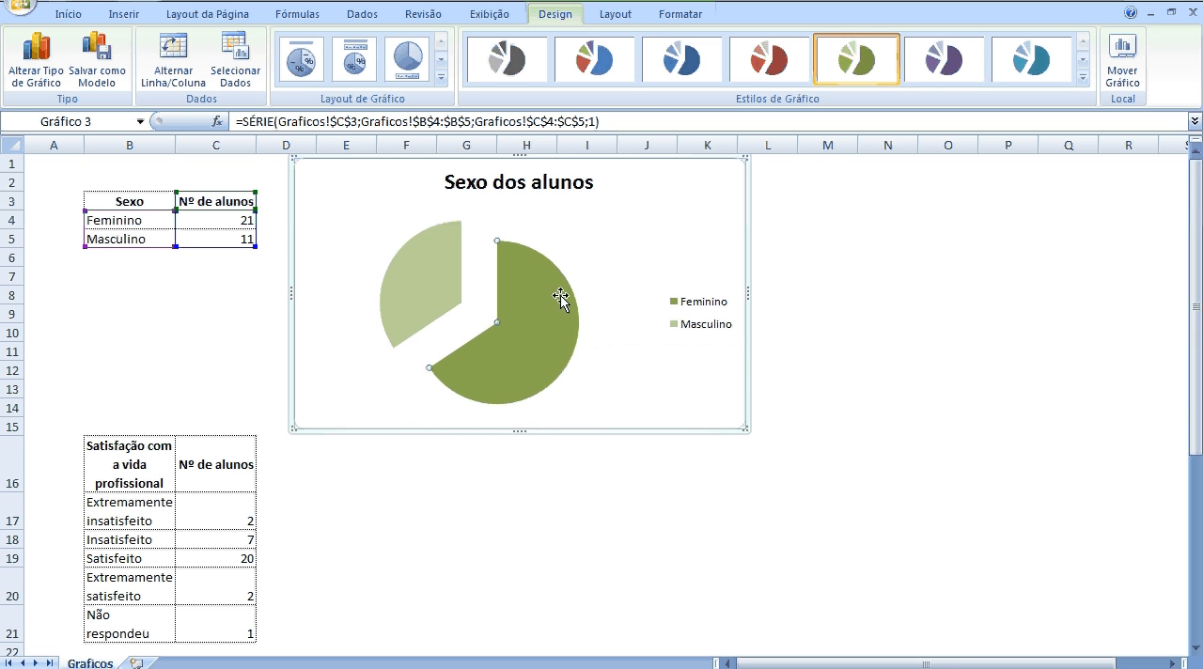
{"action": "left_click", "coordinate": [682, 19]}
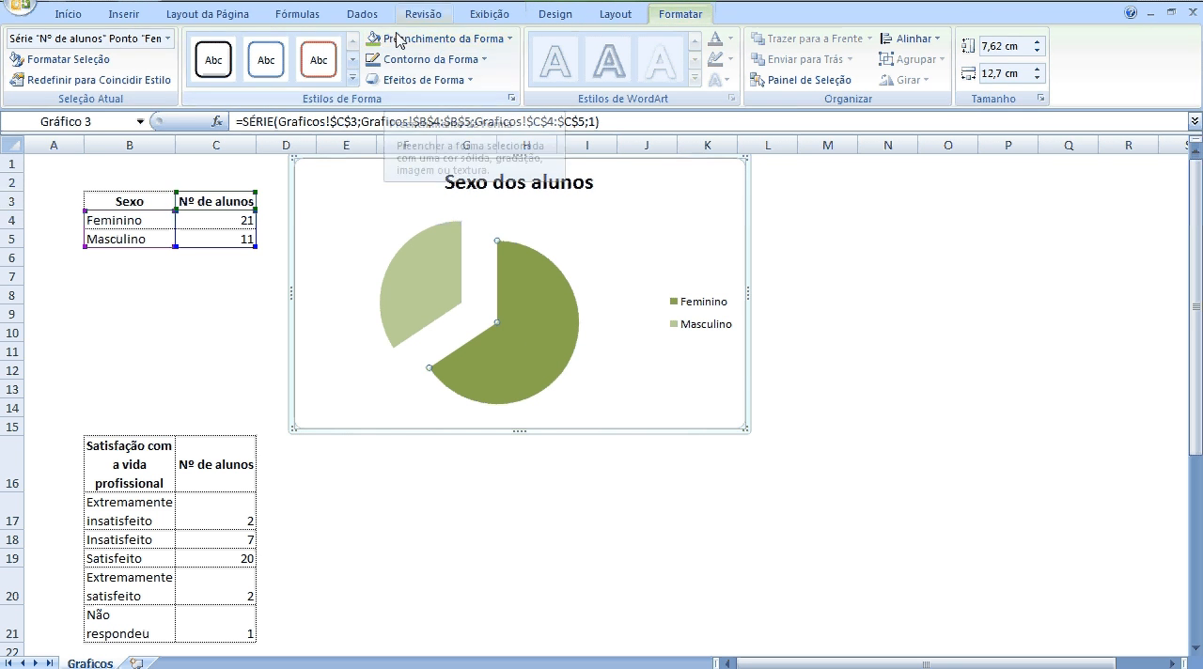
{"action": "left_click", "coordinate": [449, 40]}
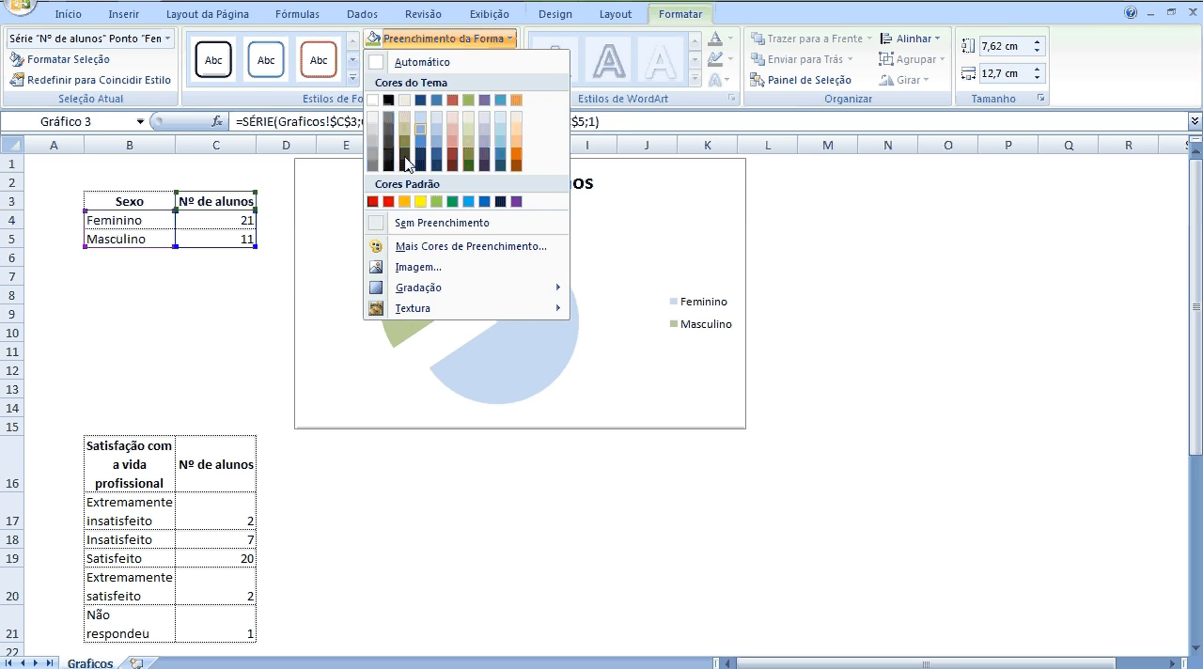
{"action": "left_click", "coordinate": [374, 201]}
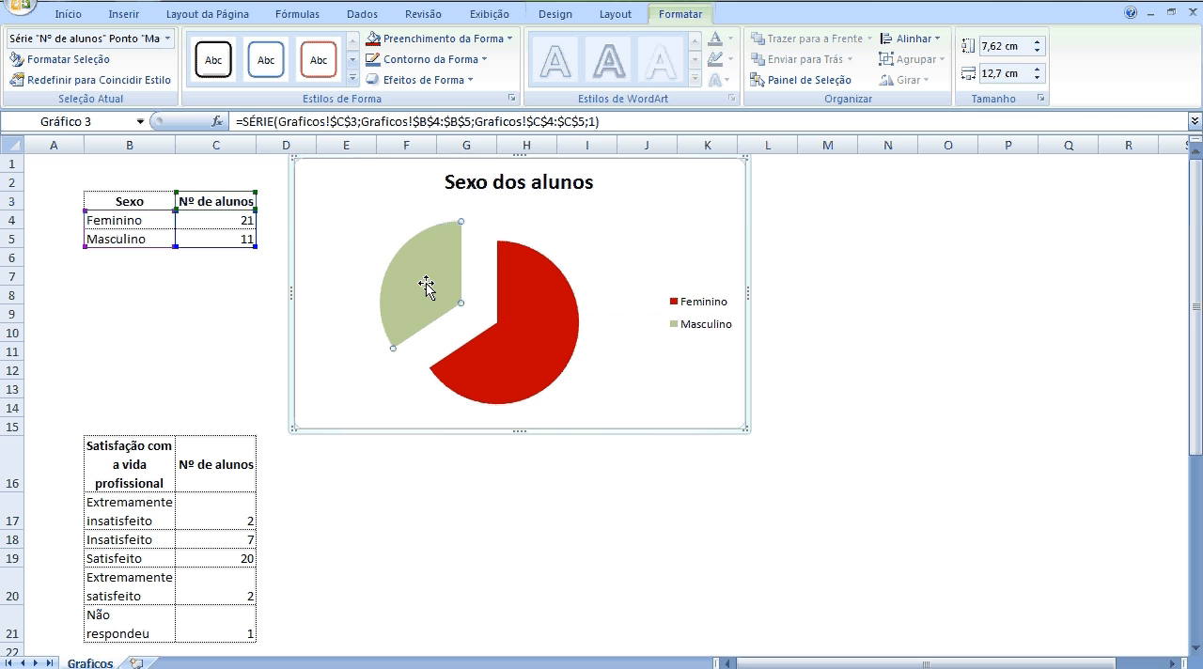
Fill the Masculino slice of the pie with the standard light green colour.
{"action": "left_click", "coordinate": [505, 42]}
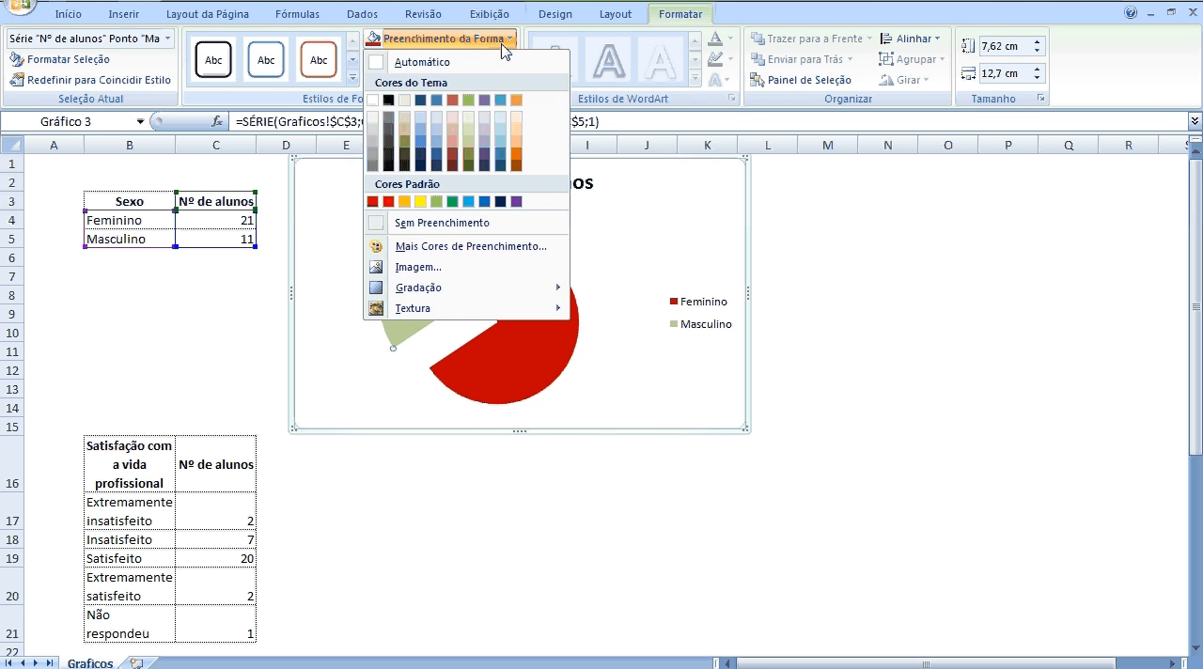
{"action": "left_click", "coordinate": [438, 203]}
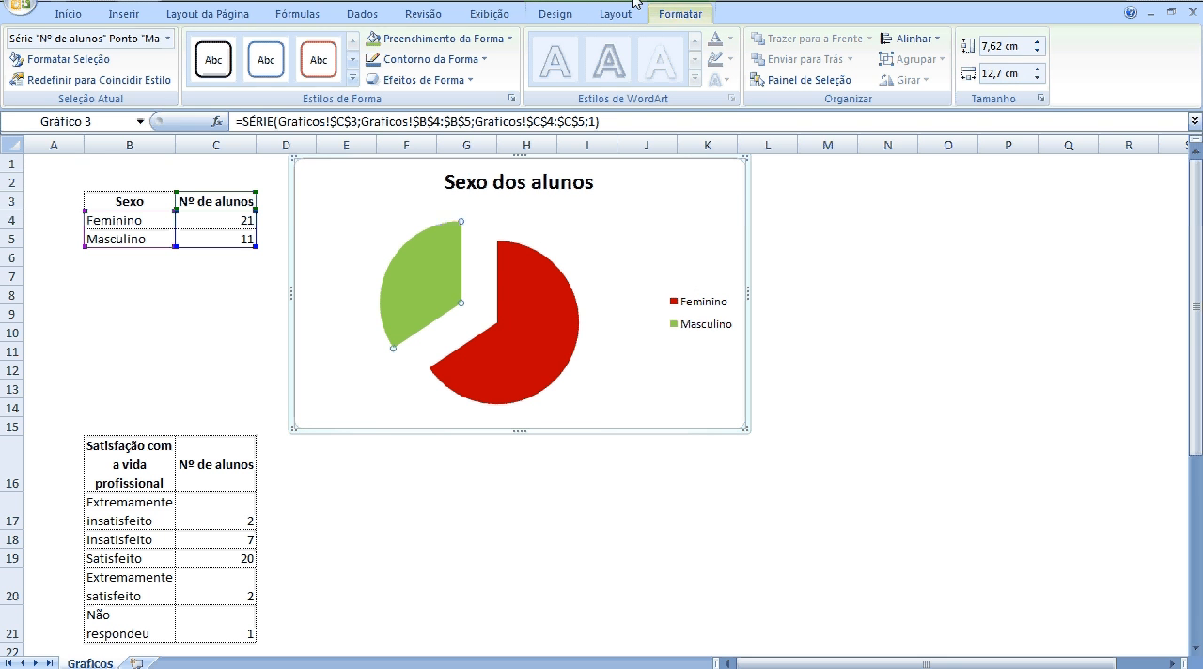
{"action": "left_click", "coordinate": [591, 252]}
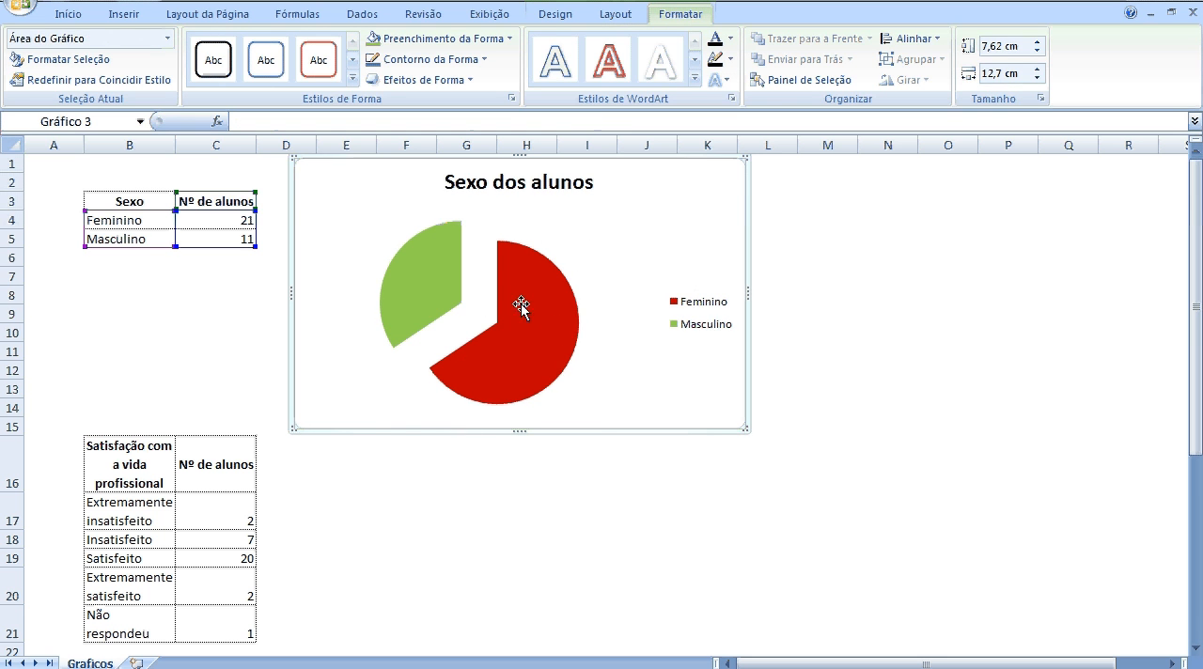
Add data labels to the pie chart with the Extremidade Externa position.
{"action": "mouse_move", "coordinate": [518, 305]}
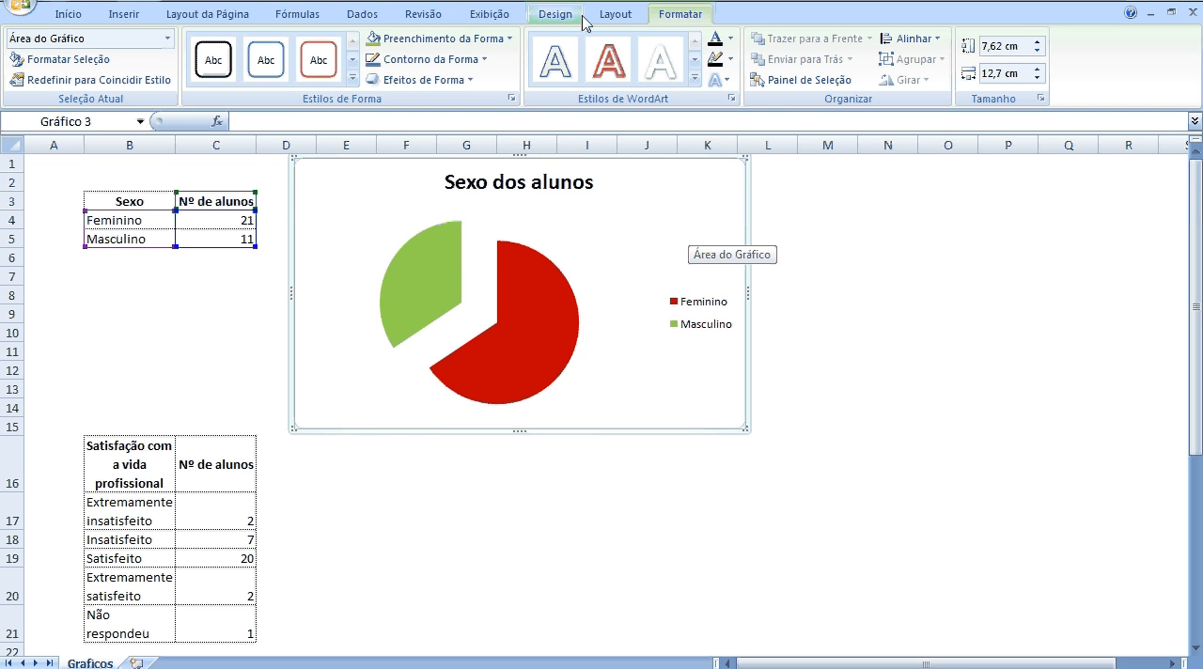
{"action": "left_click", "coordinate": [613, 21]}
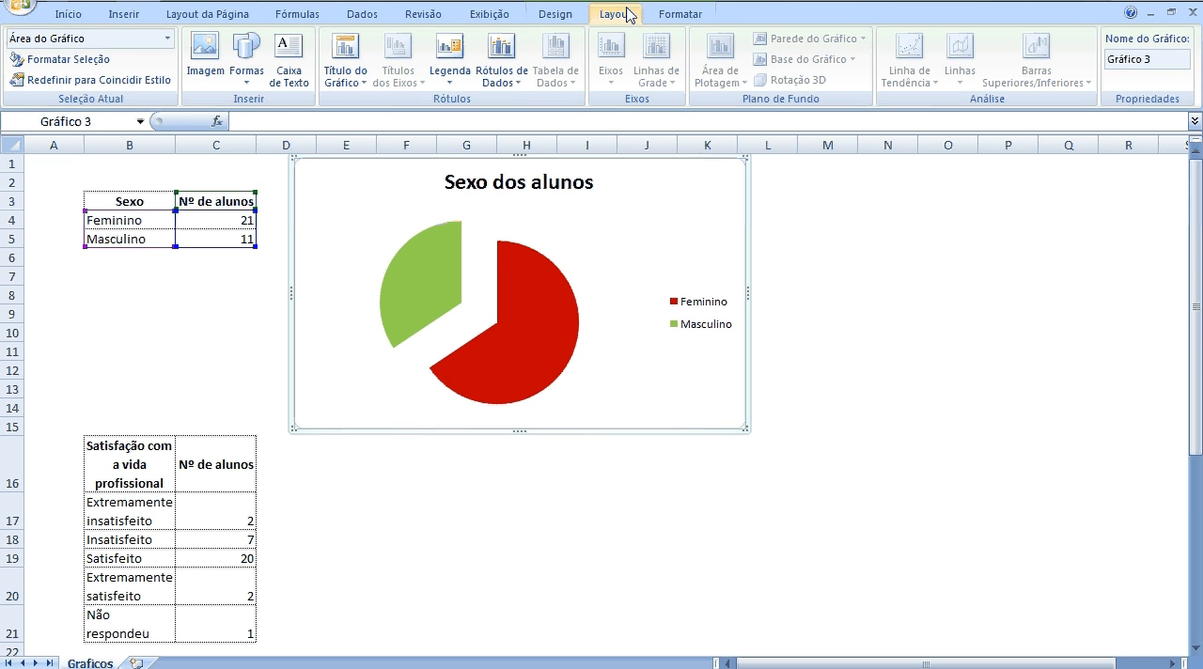
{"action": "left_click", "coordinate": [522, 89]}
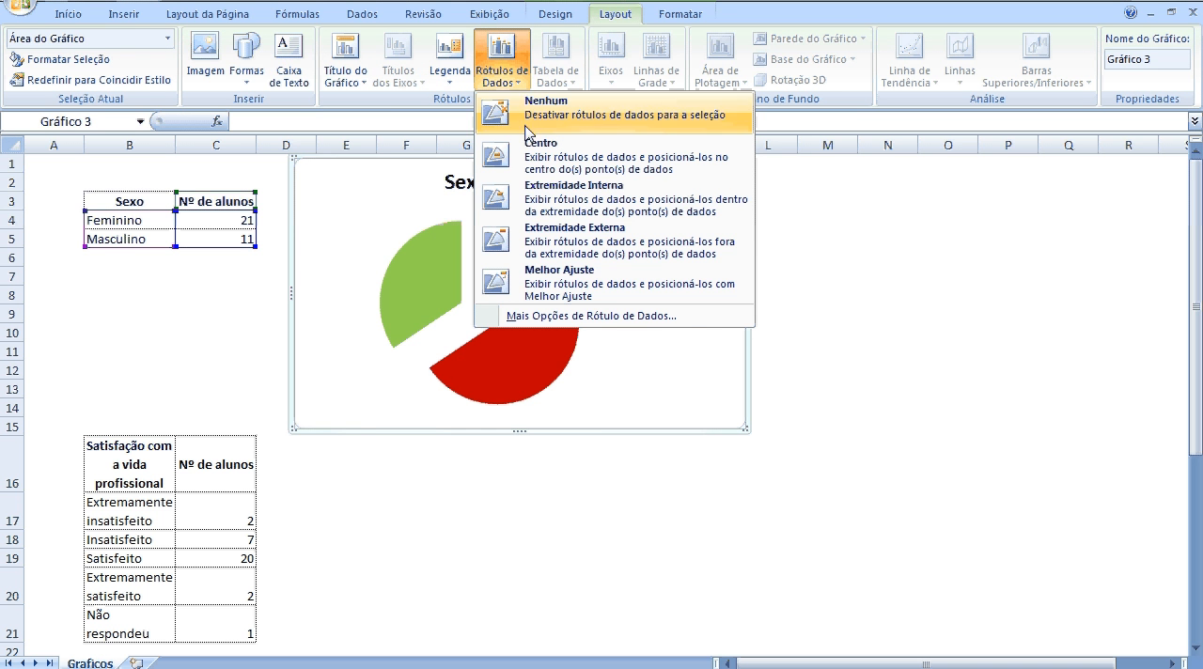
{"action": "left_click", "coordinate": [575, 247]}
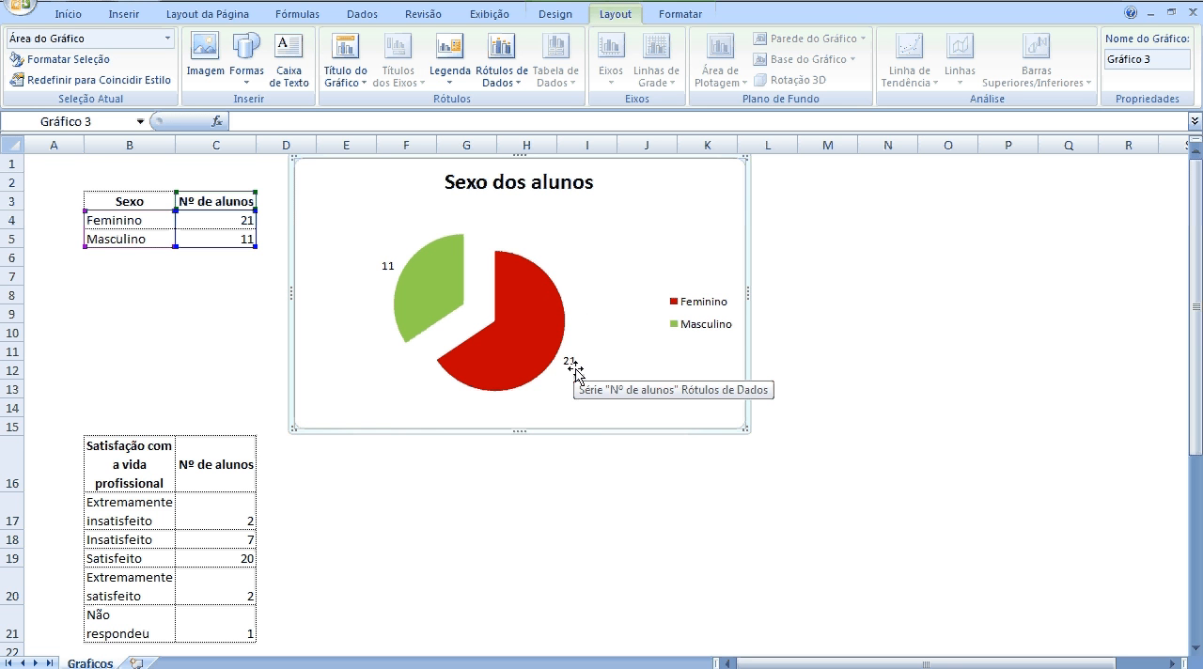
Add the percentage to the pie's data labels alongside the value, using the Melhor Ajuste position.
{"action": "left_click", "coordinate": [516, 89]}
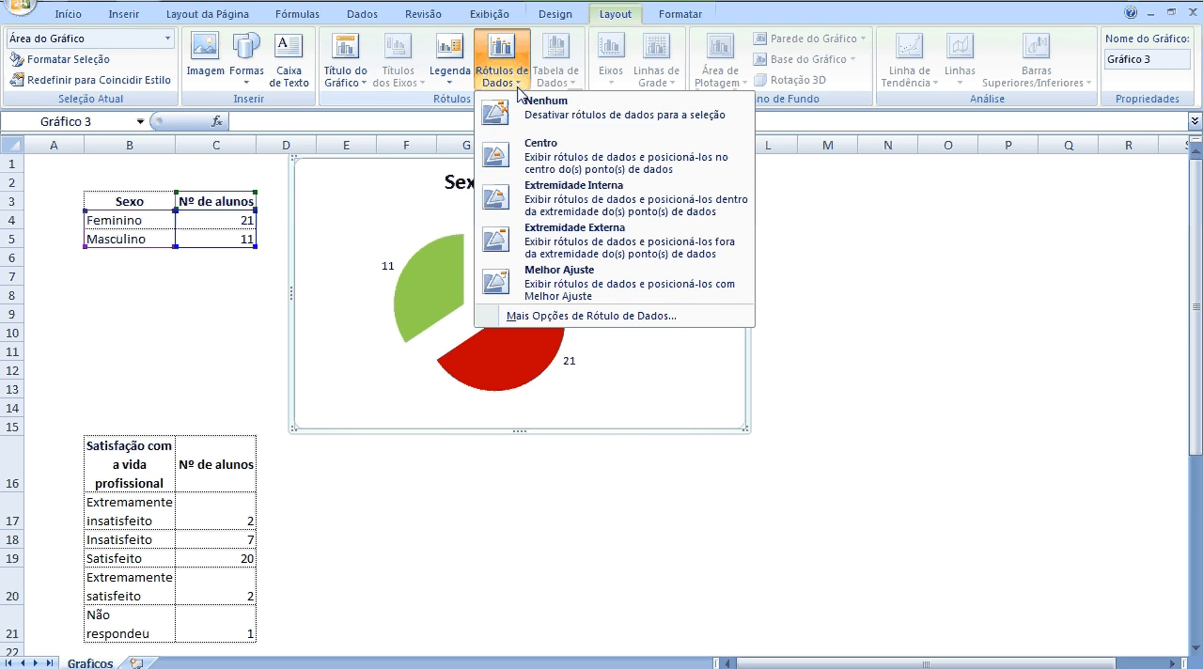
{"action": "left_click", "coordinate": [567, 320]}
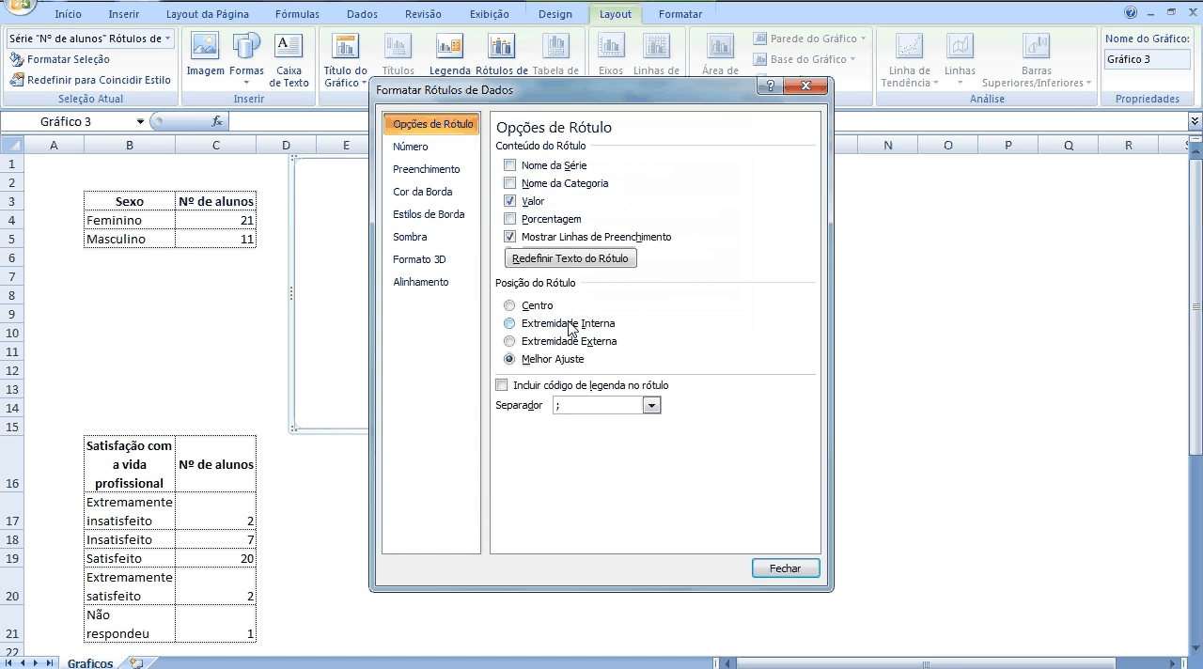
{"action": "left_click", "coordinate": [512, 219]}
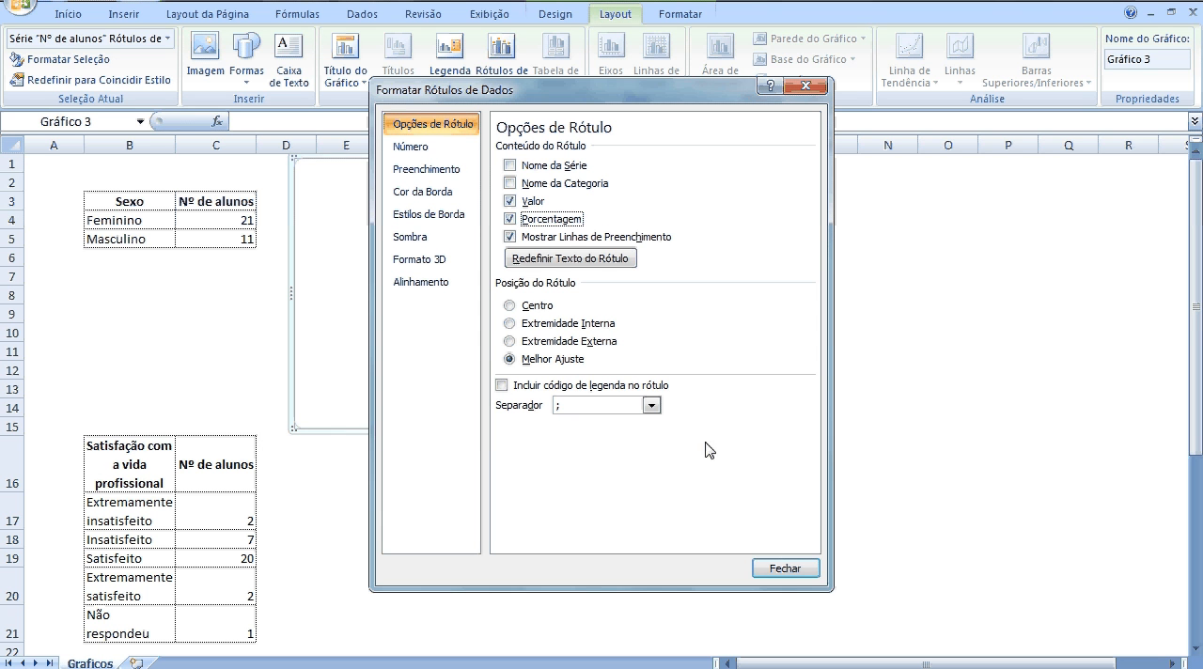
{"action": "left_click", "coordinate": [797, 576]}
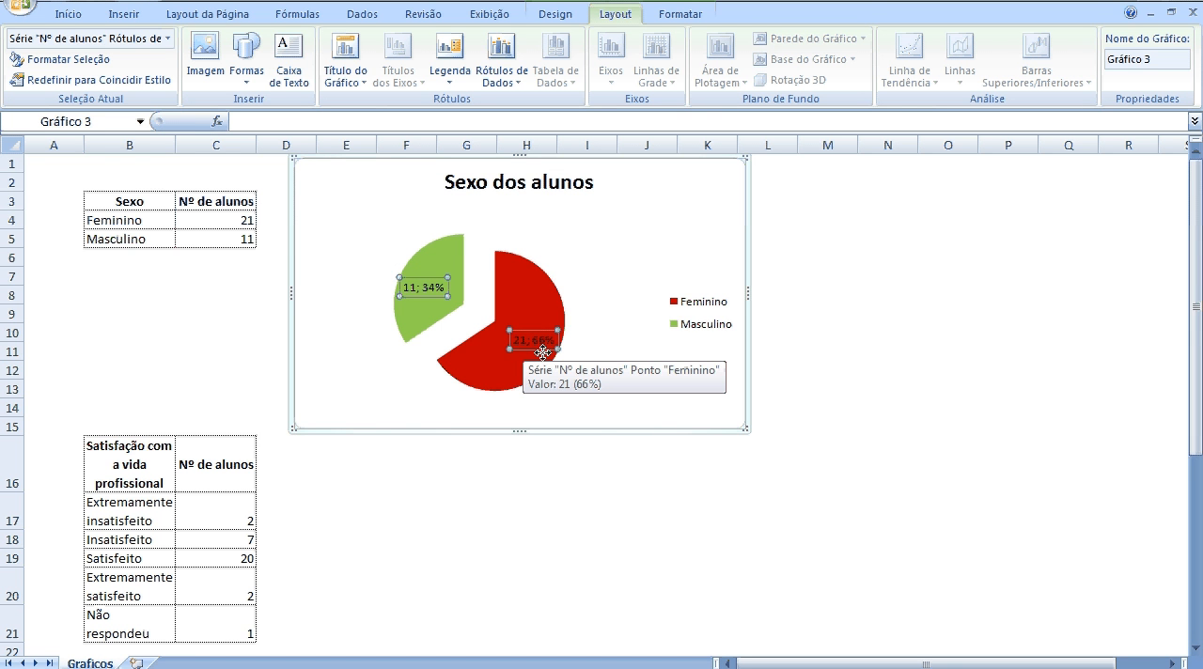
{"action": "left_click", "coordinate": [577, 322]}
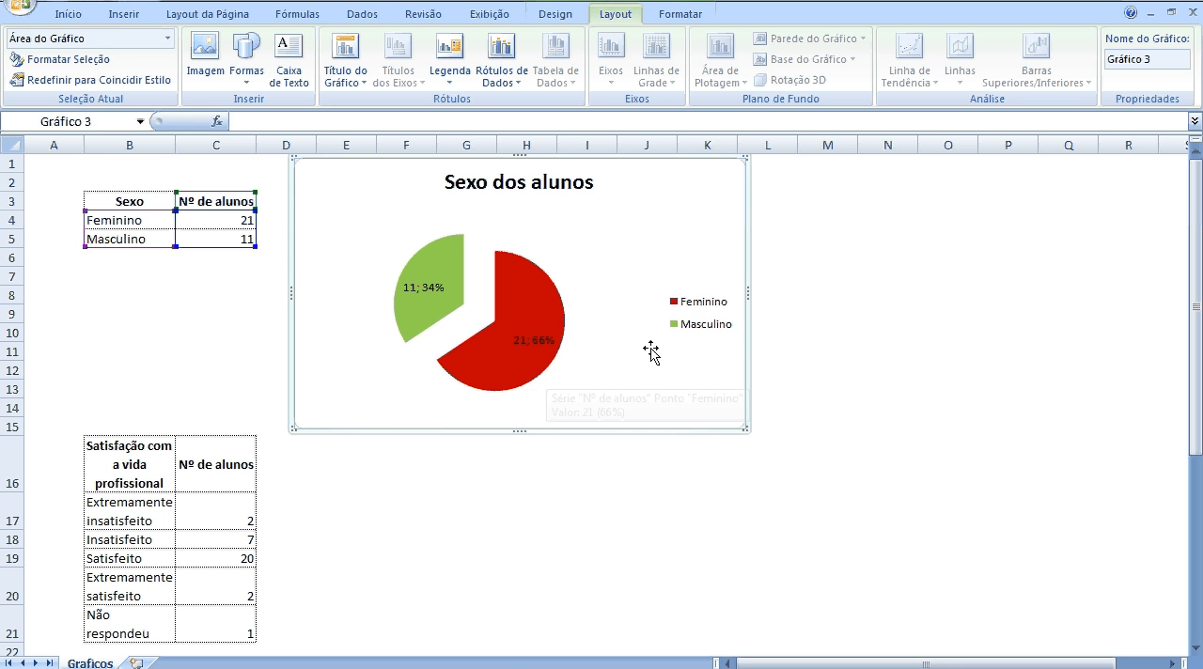
Set the font size of the pie chart's legend to 14.
{"action": "left_click", "coordinate": [697, 308]}
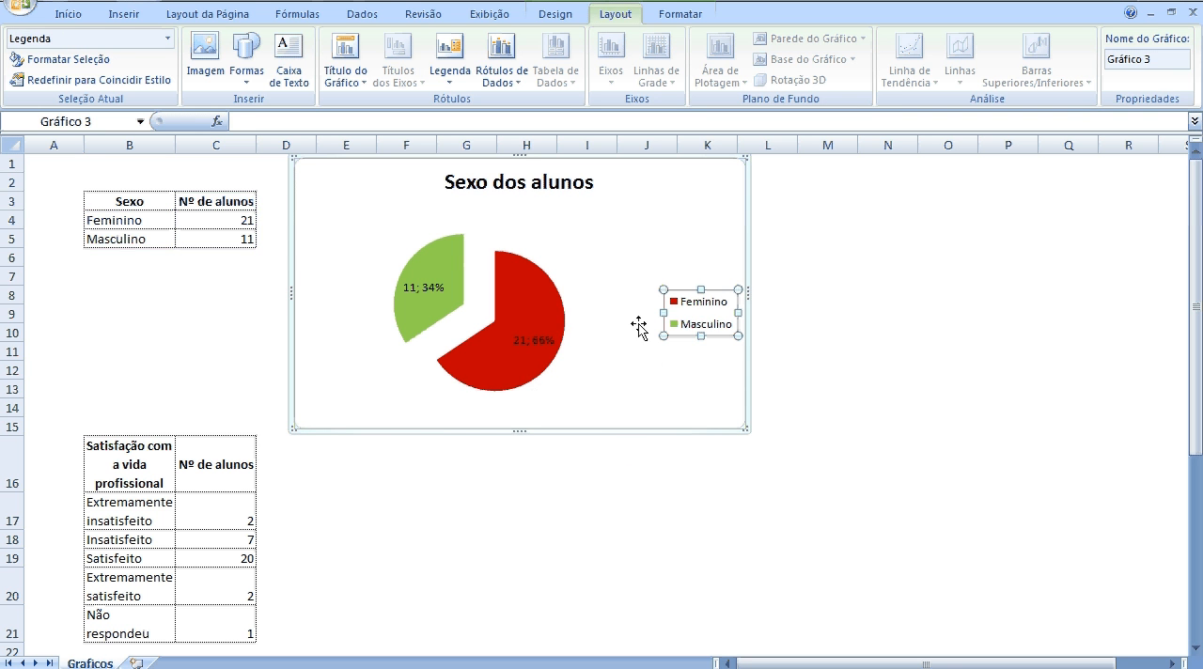
{"action": "left_click", "coordinate": [568, 15]}
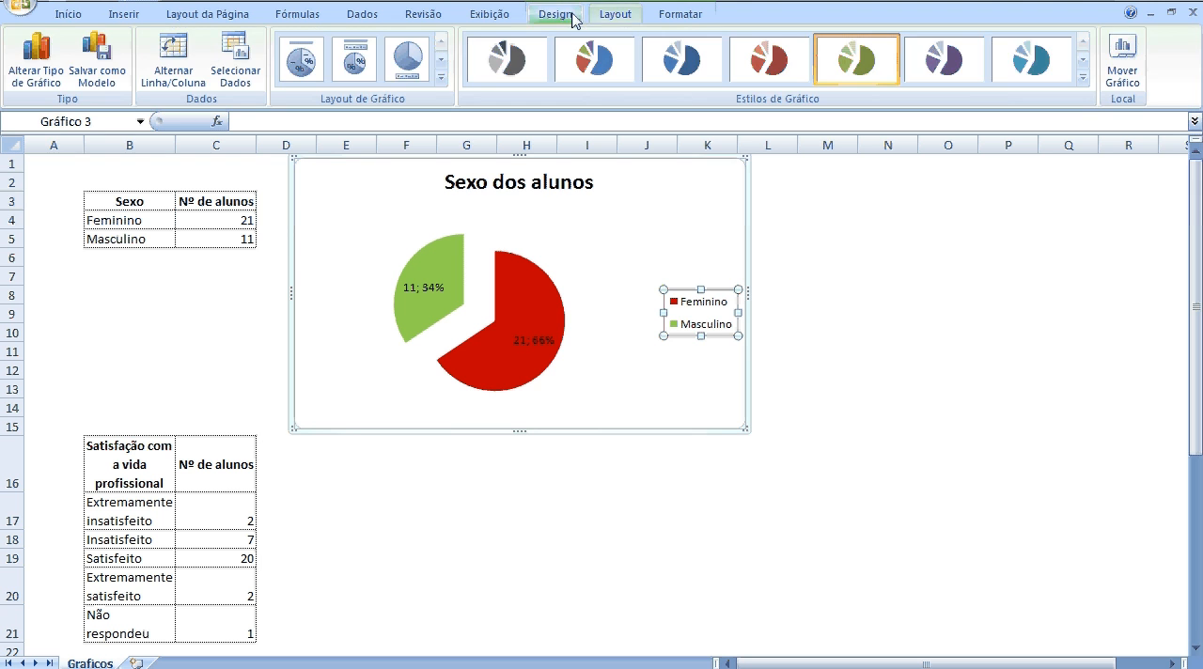
{"action": "left_click", "coordinate": [677, 16]}
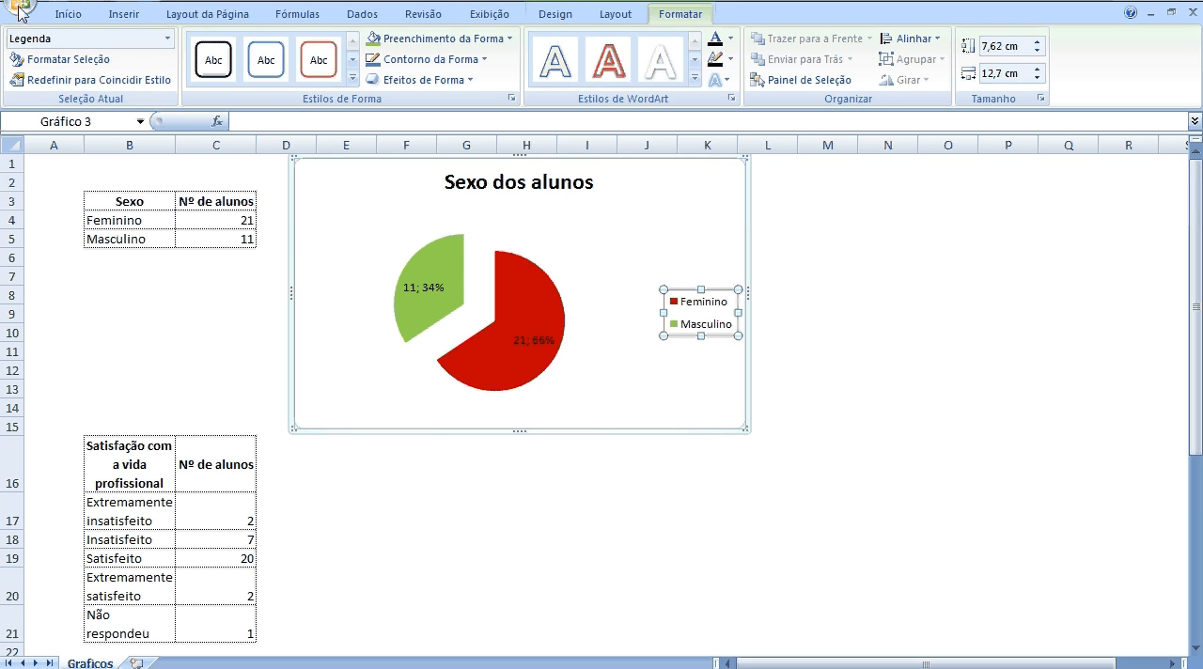
{"action": "left_click", "coordinate": [80, 15]}
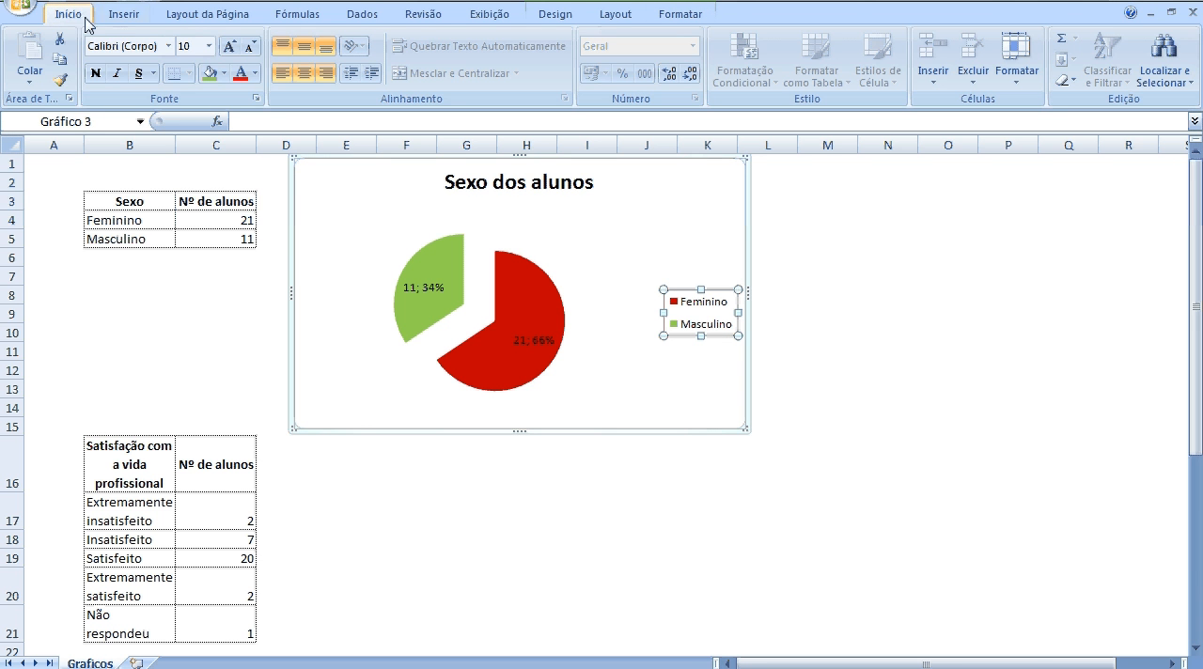
{"action": "left_click", "coordinate": [208, 47]}
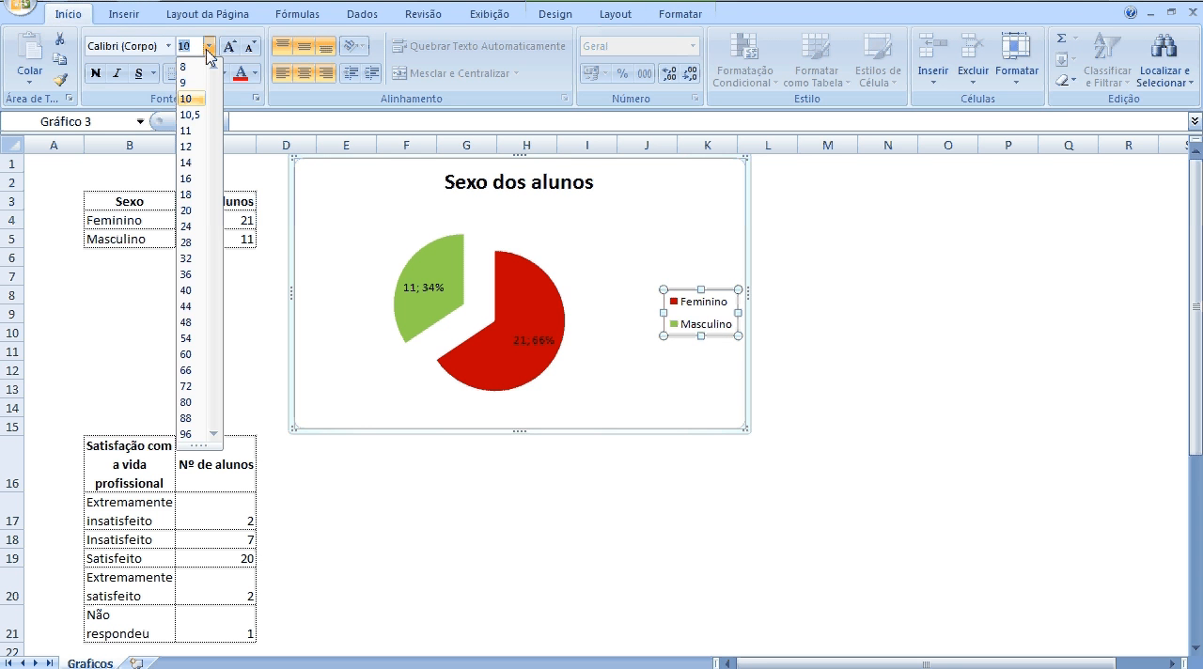
{"action": "left_click", "coordinate": [193, 162]}
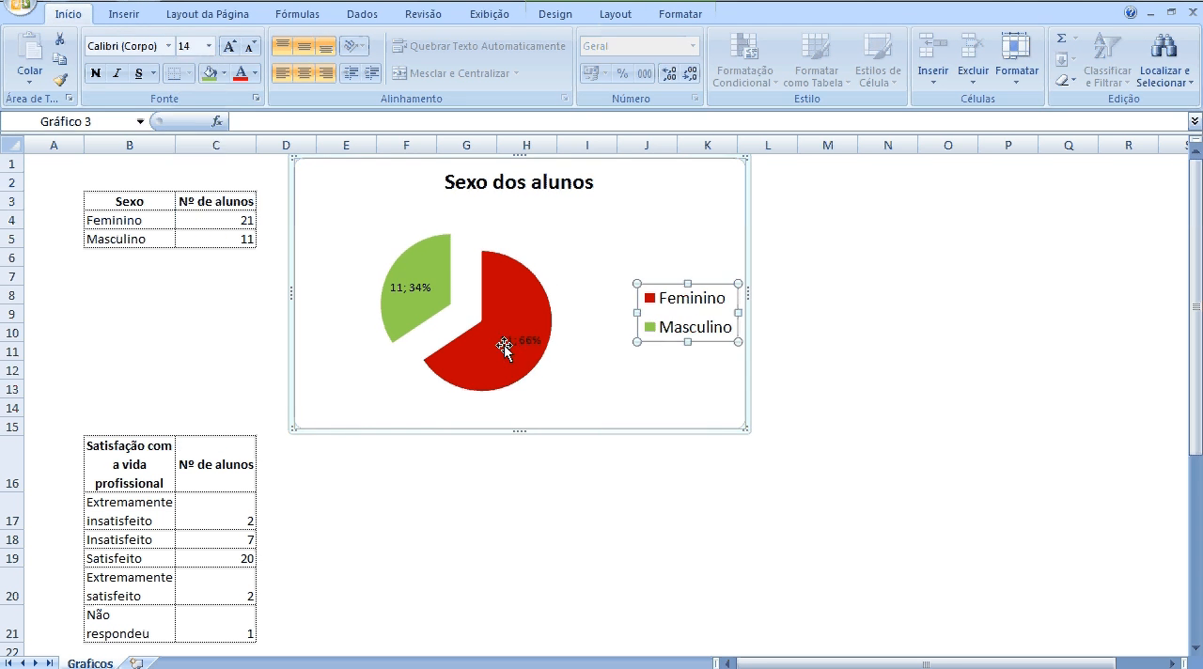
Increase the font size of the pie chart's data labels to match the legend text.
{"action": "left_click", "coordinate": [508, 345]}
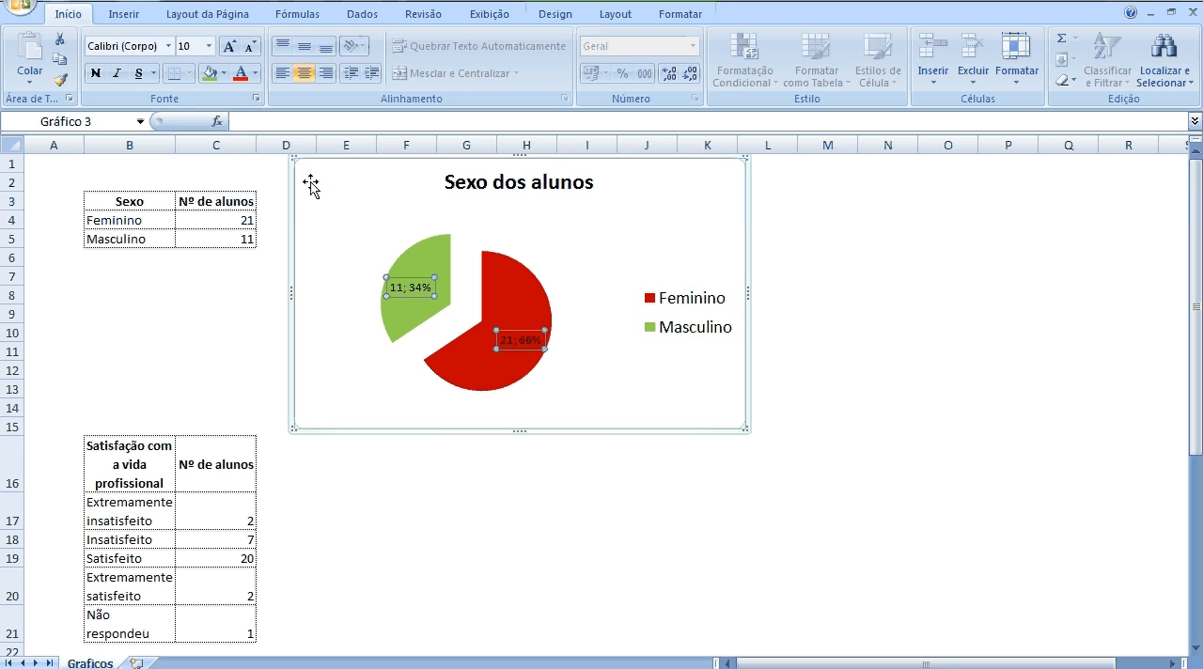
{"action": "left_click", "coordinate": [211, 47]}
{"action": "left_click", "coordinate": [193, 162]}
{"action": "left_click", "coordinate": [835, 350]}
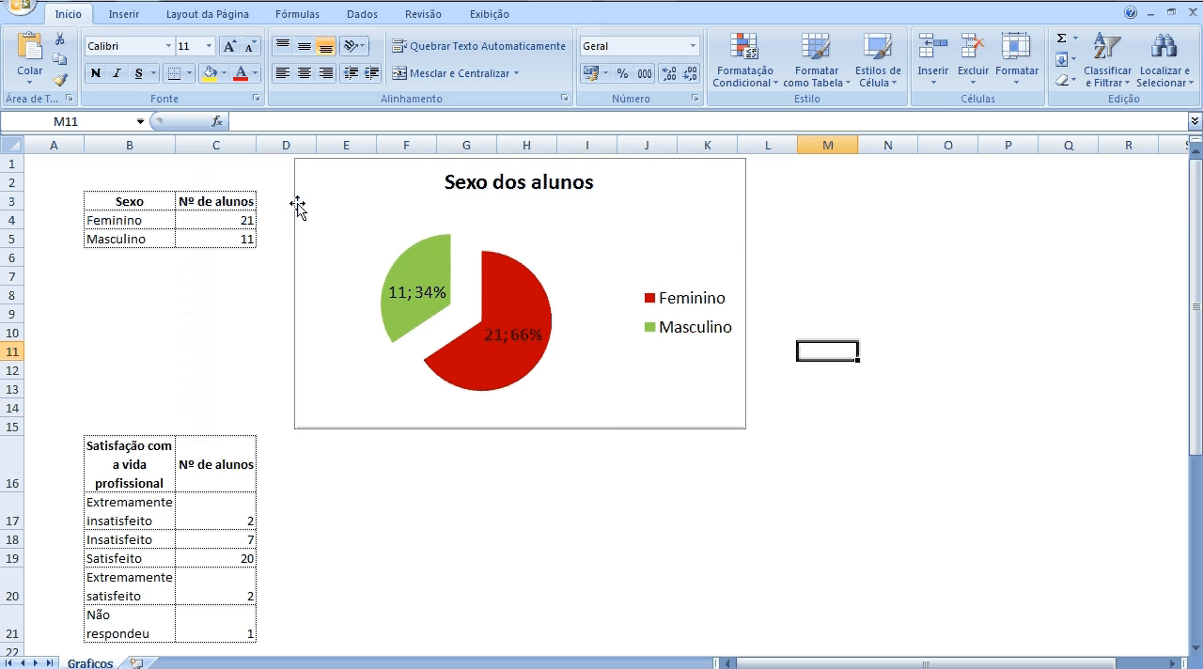
Insert a 2D stacked column chart from the Satisfação com a vida profissional table and place it beside the table, below the pie chart.
{"action": "left_click", "coordinate": [124, 458]}
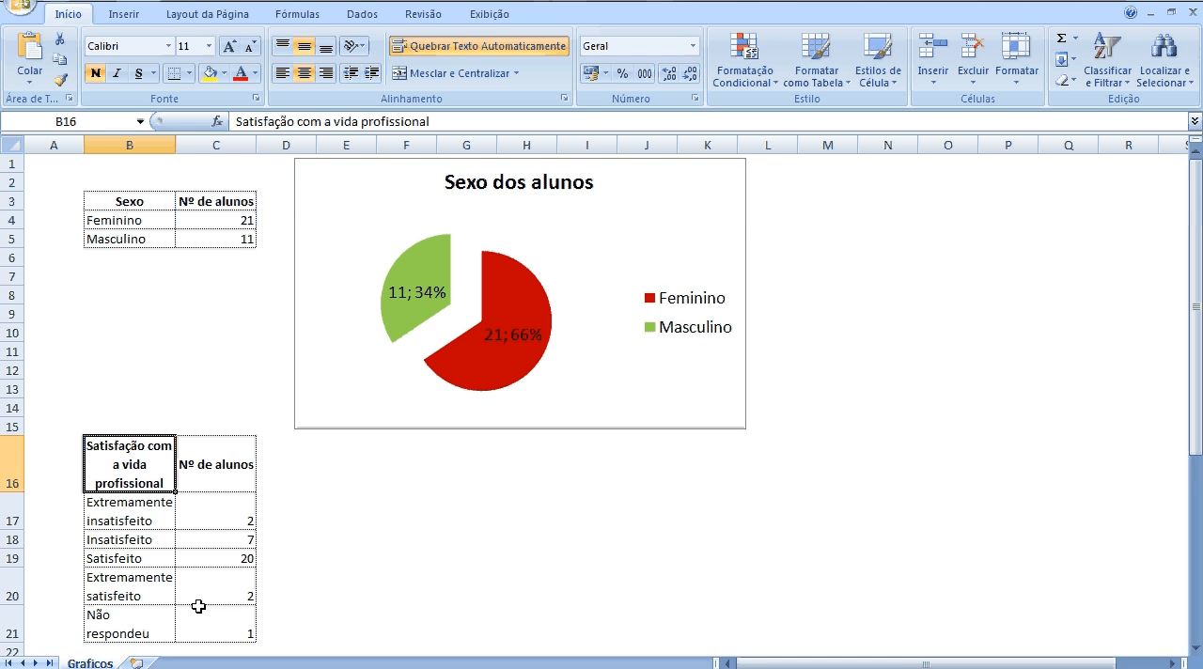
{"action": "left_click", "coordinate": [136, 545]}
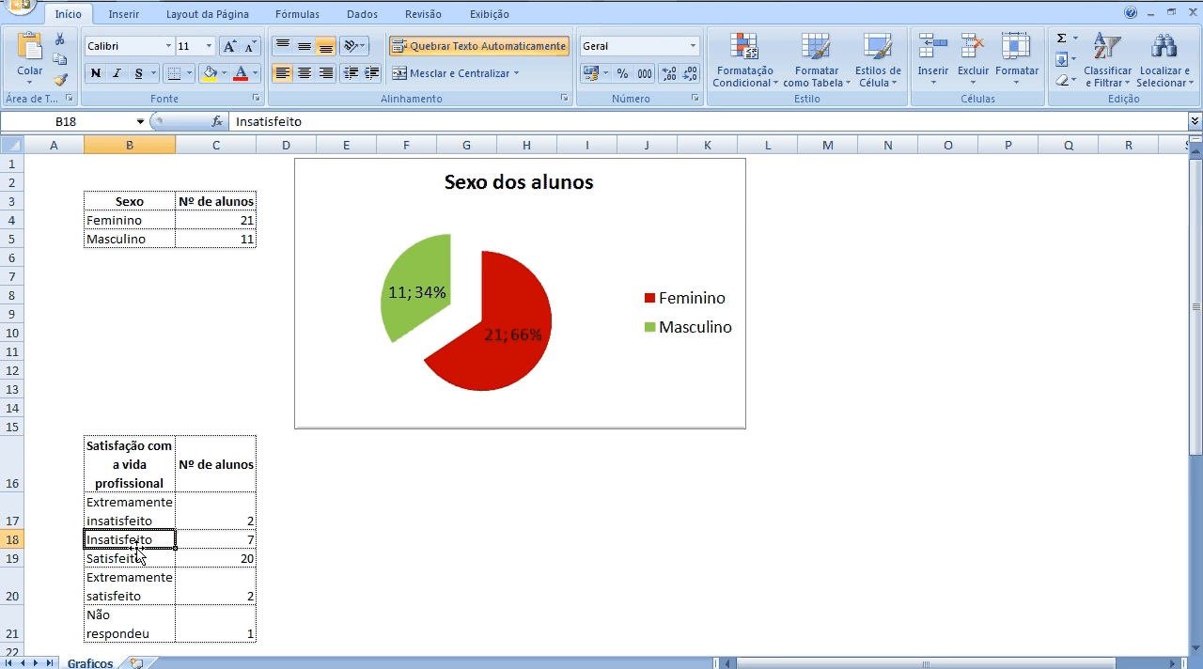
{"action": "left_click", "coordinate": [222, 538]}
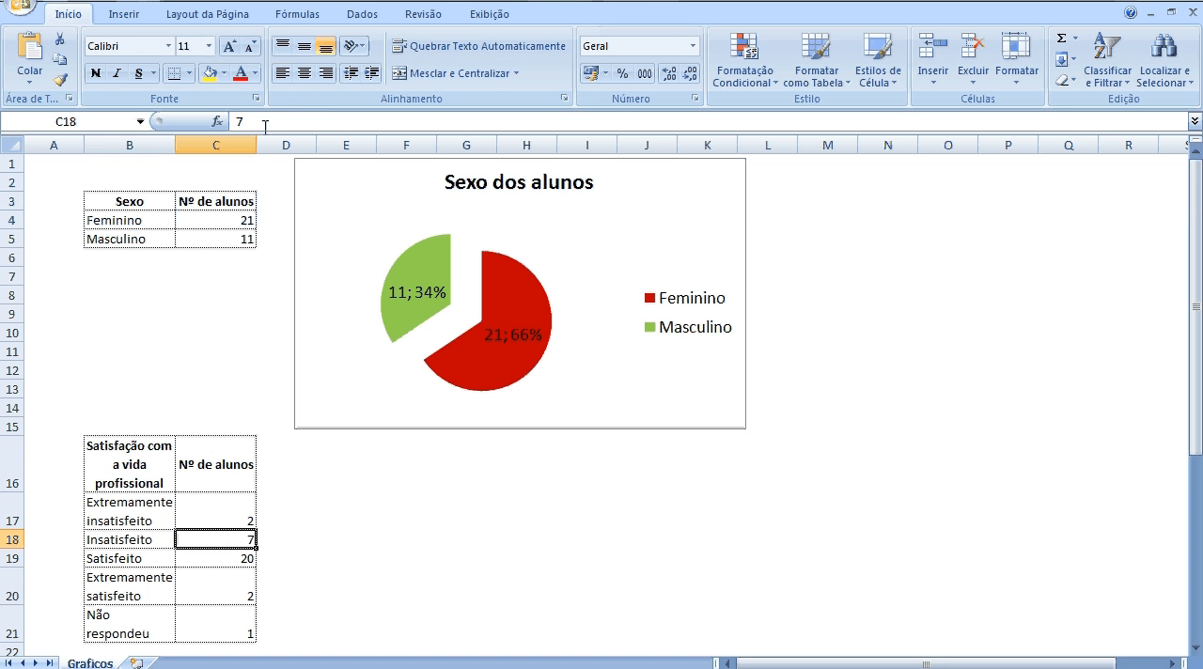
{"action": "left_click", "coordinate": [128, 18]}
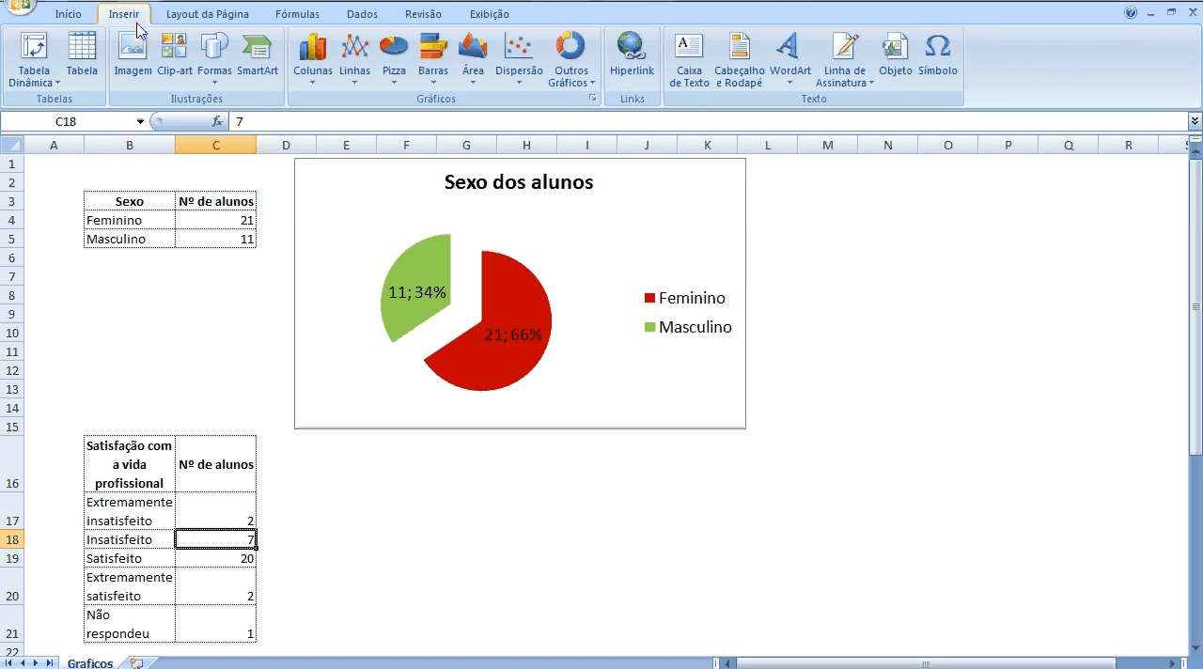
{"action": "left_click", "coordinate": [314, 75]}
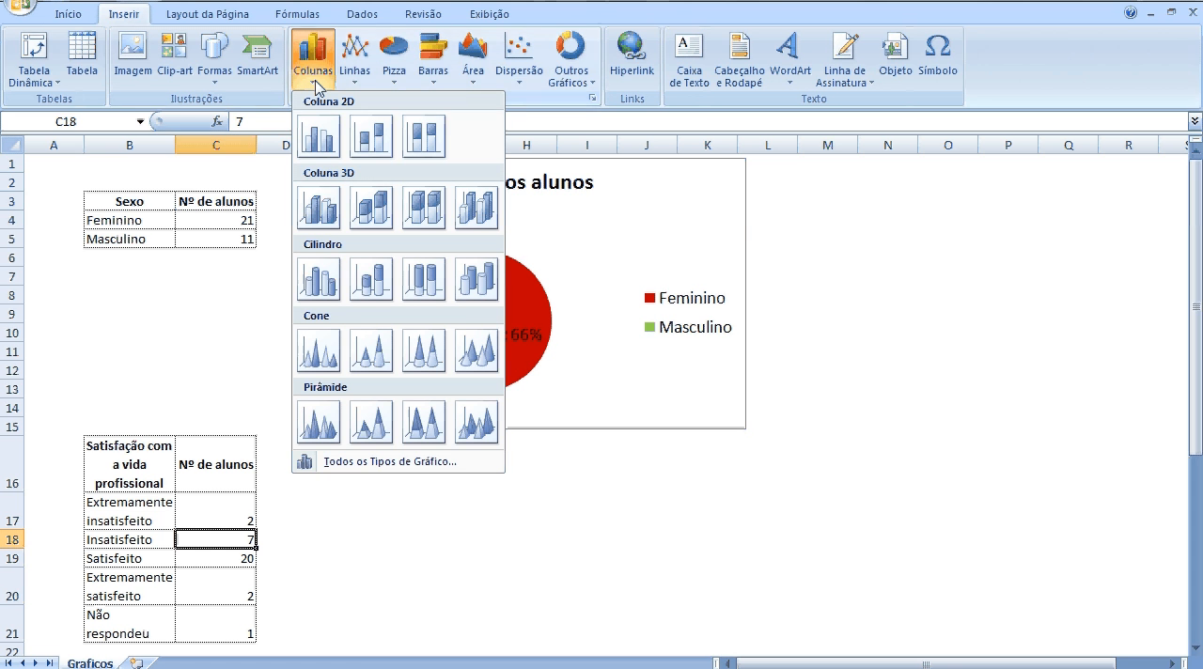
{"action": "left_click", "coordinate": [372, 141]}
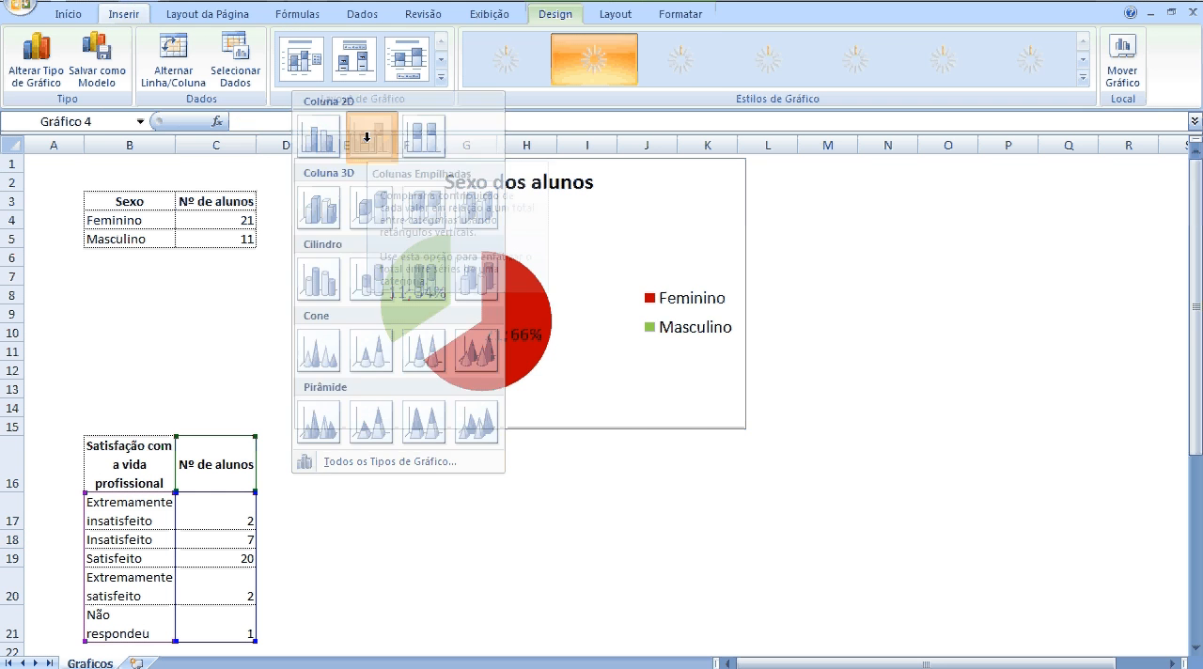
{"action": "left_click_drag", "start_coordinate": [777, 276], "coordinate": [677, 435]}
Retitle the column chart "Satisfação com a vida profissional" and delete its legend.
{"action": "left_click_drag", "start_coordinate": [1198, 282], "coordinate": [1199, 451]}
{"action": "left_click", "coordinate": [488, 251]}
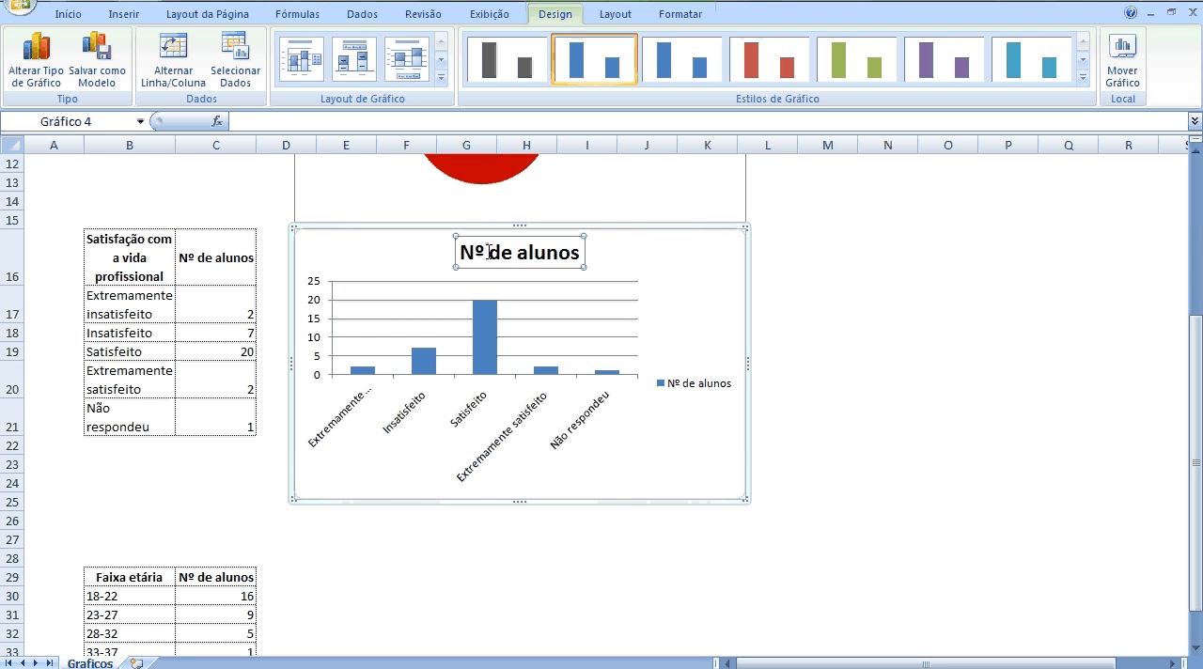
{"action": "left_click_drag", "start_coordinate": [479, 250], "coordinate": [537, 258]}
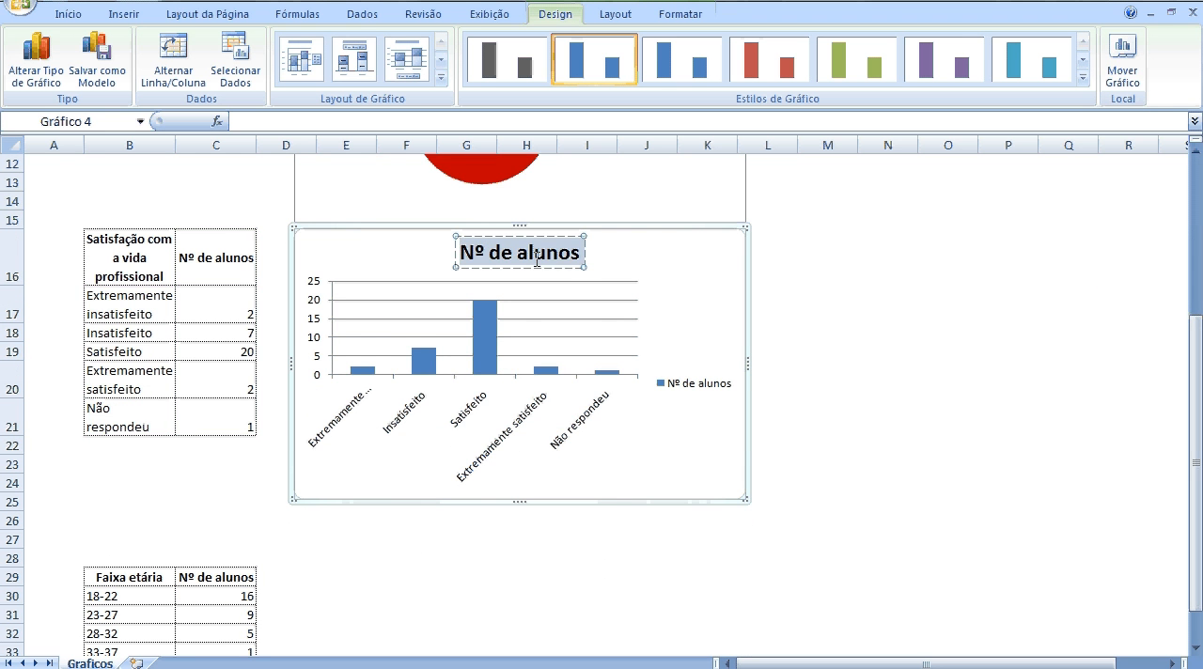
{"action": "type", "text": "Satis"}
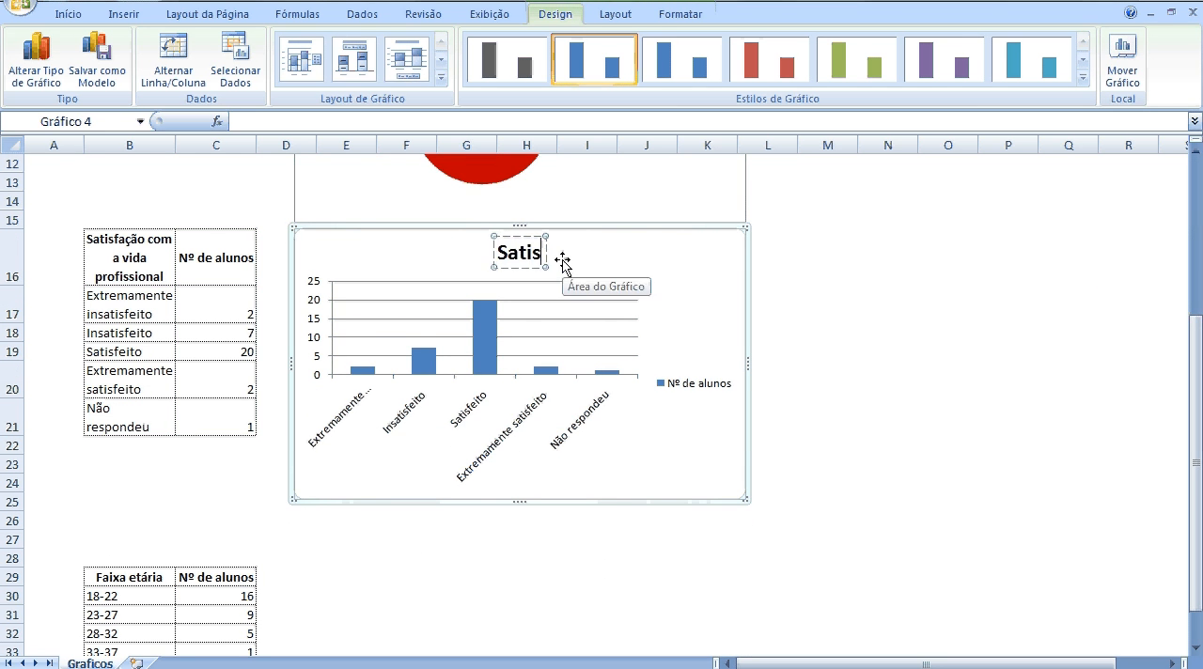
{"action": "type", "text": "fação com a"}
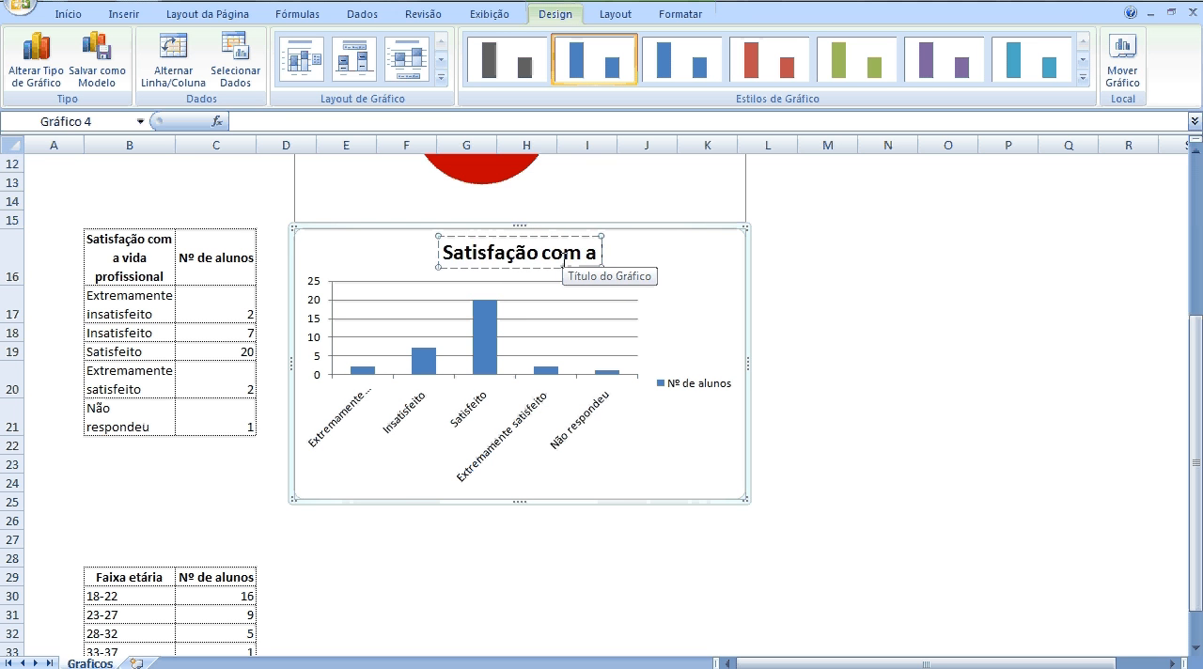
{"action": "type", "text": " vida profissional"}
{"action": "left_click", "coordinate": [694, 369]}
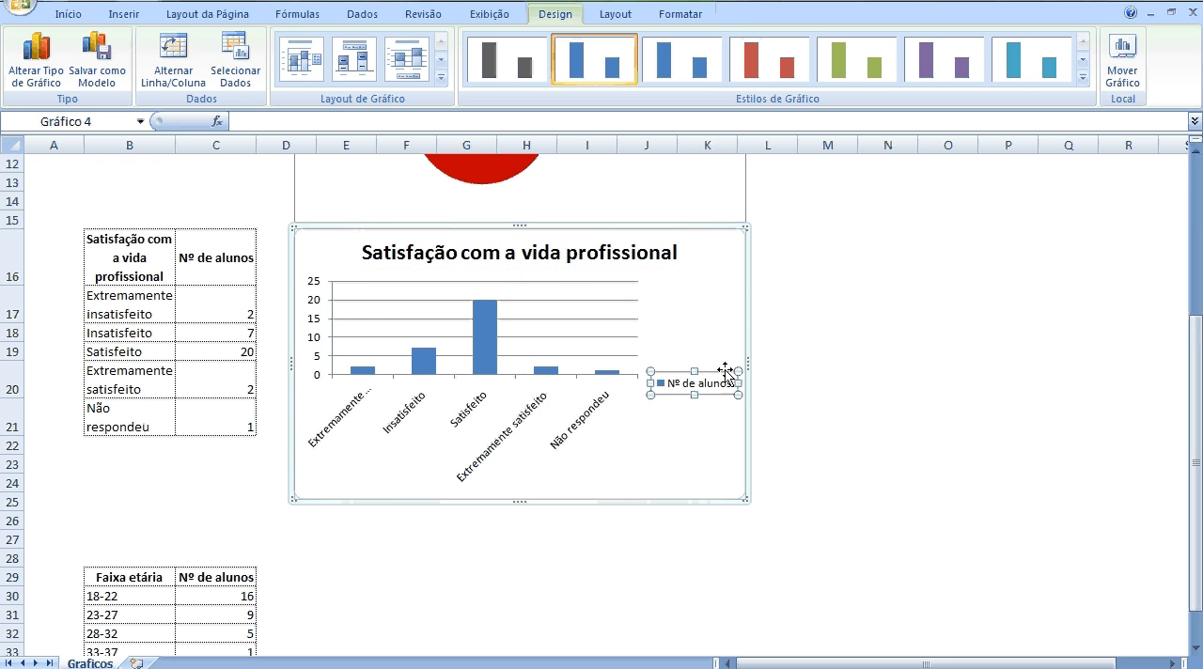
{"action": "key", "text": "Delete"}
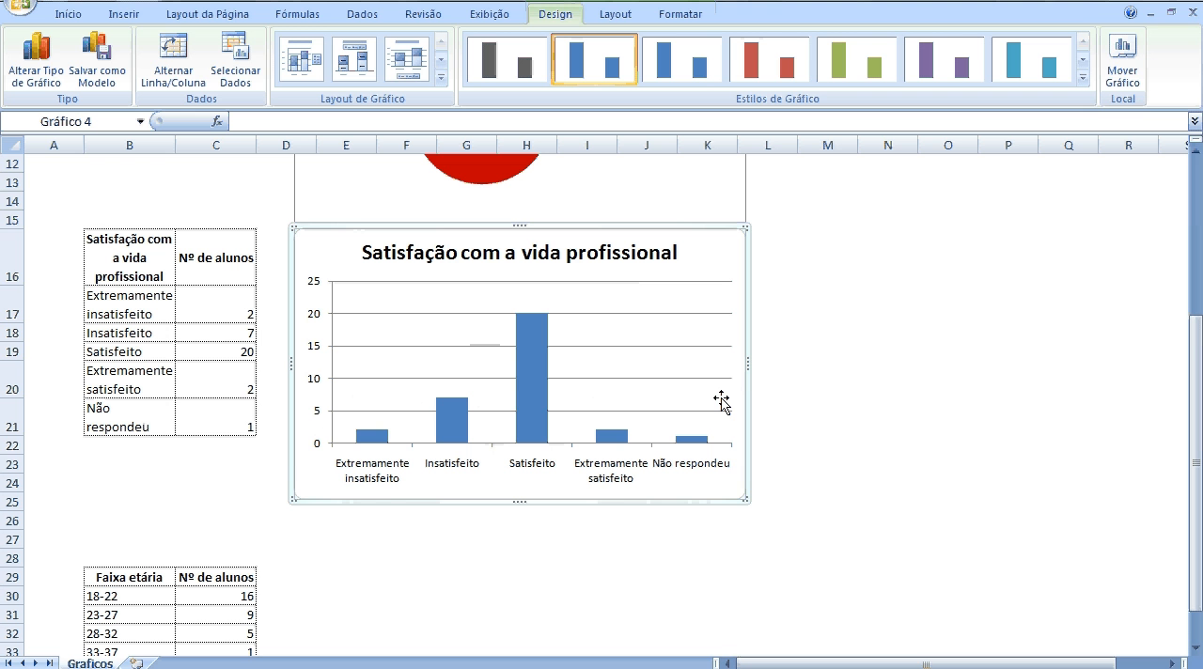
Apply the green chart style to the satisfaction column chart.
{"action": "left_click", "coordinate": [541, 376]}
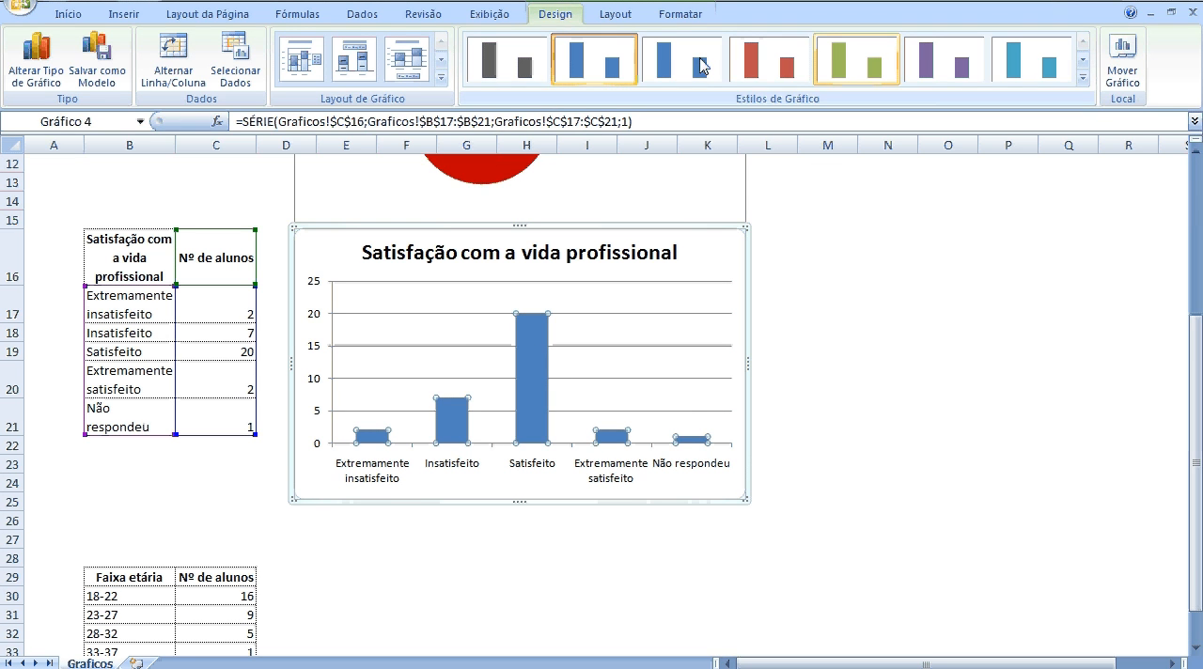
{"action": "left_click", "coordinate": [874, 66]}
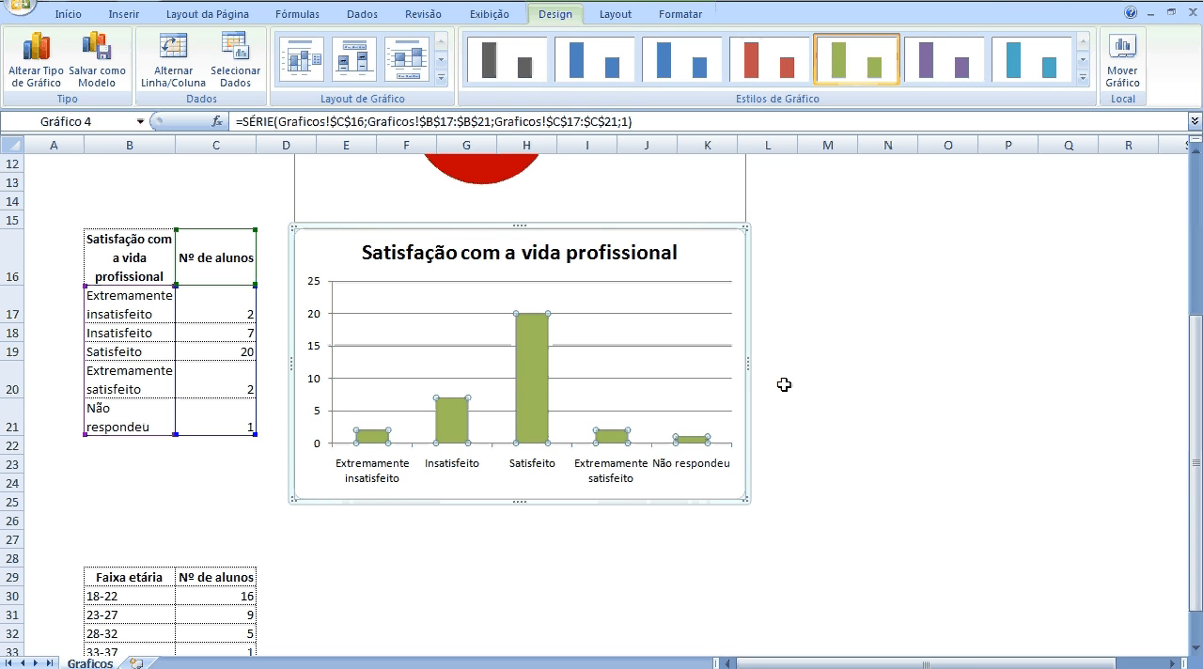
{"action": "left_click", "coordinate": [822, 383]}
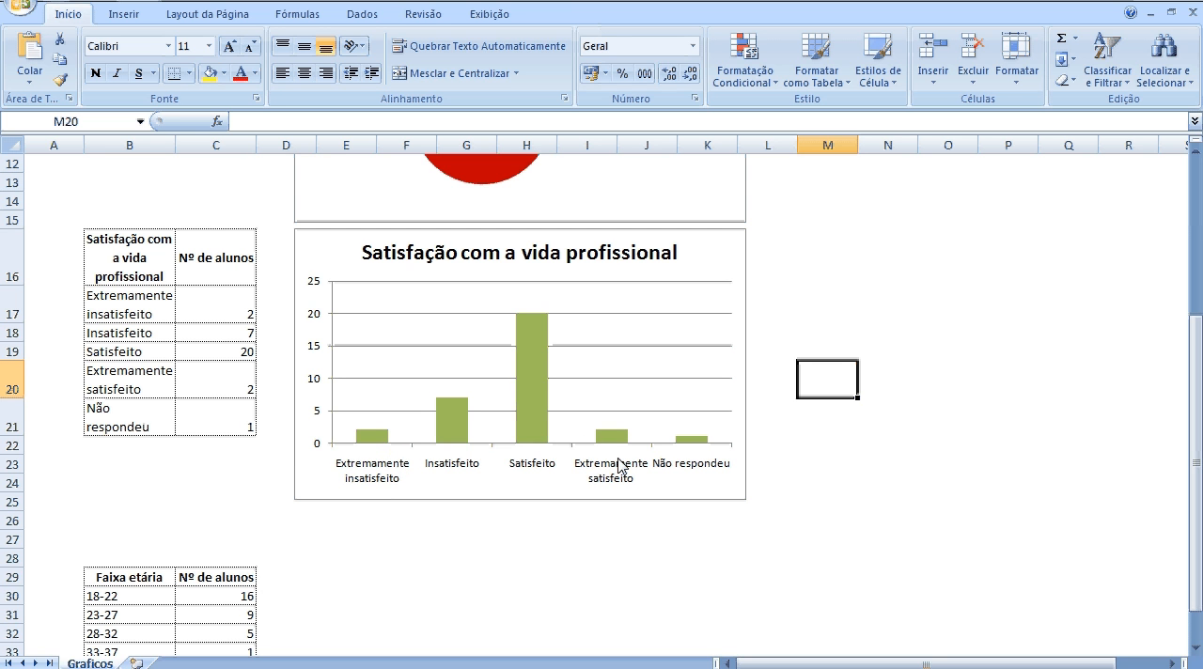
Fill only the Não respondeu column of the satisfaction chart with a dark grey theme colour.
{"action": "left_click", "coordinate": [696, 443]}
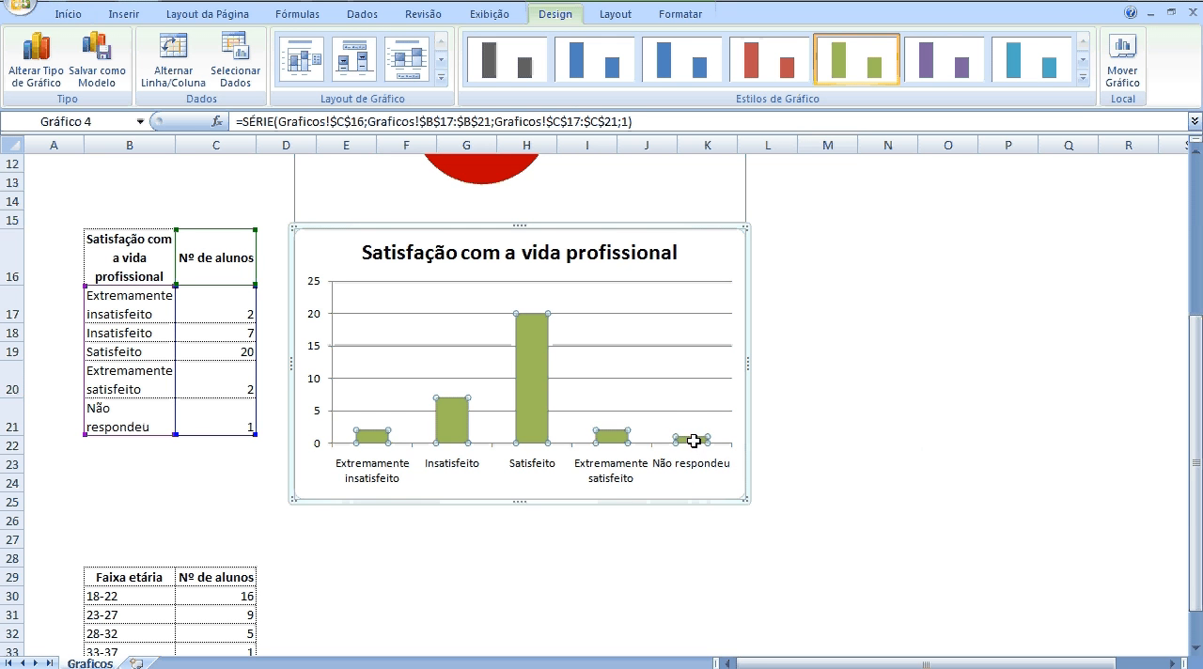
{"action": "mouse_move", "coordinate": [698, 447]}
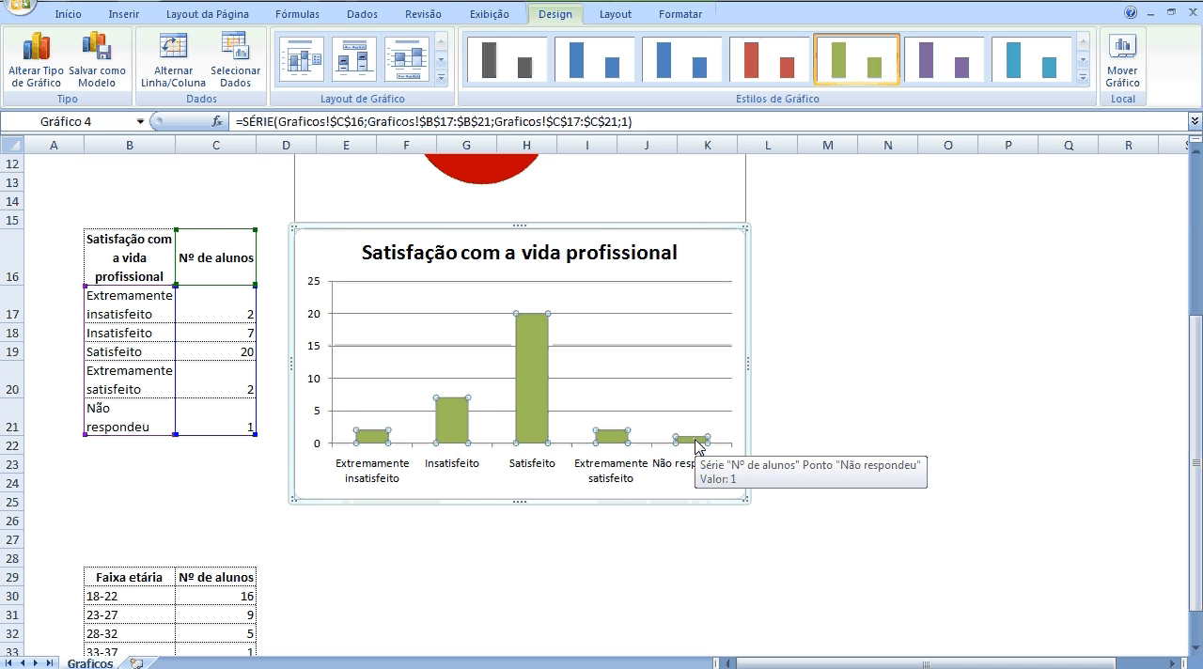
{"action": "left_click", "coordinate": [696, 441]}
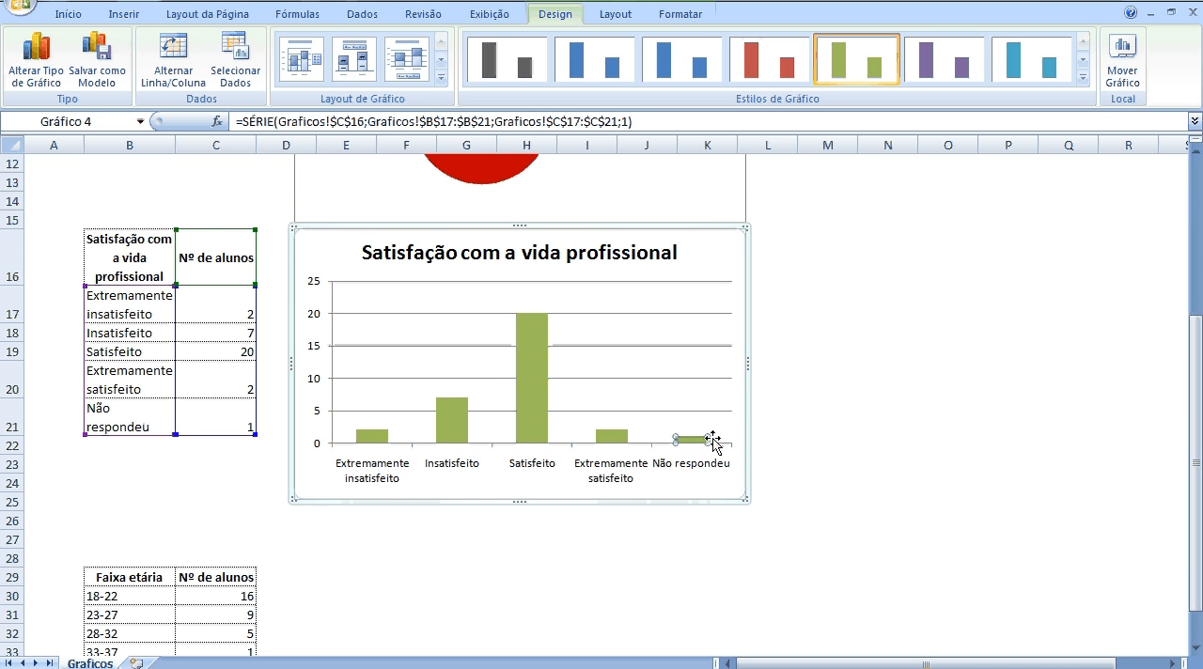
{"action": "left_click", "coordinate": [620, 13]}
{"action": "left_click", "coordinate": [662, 14]}
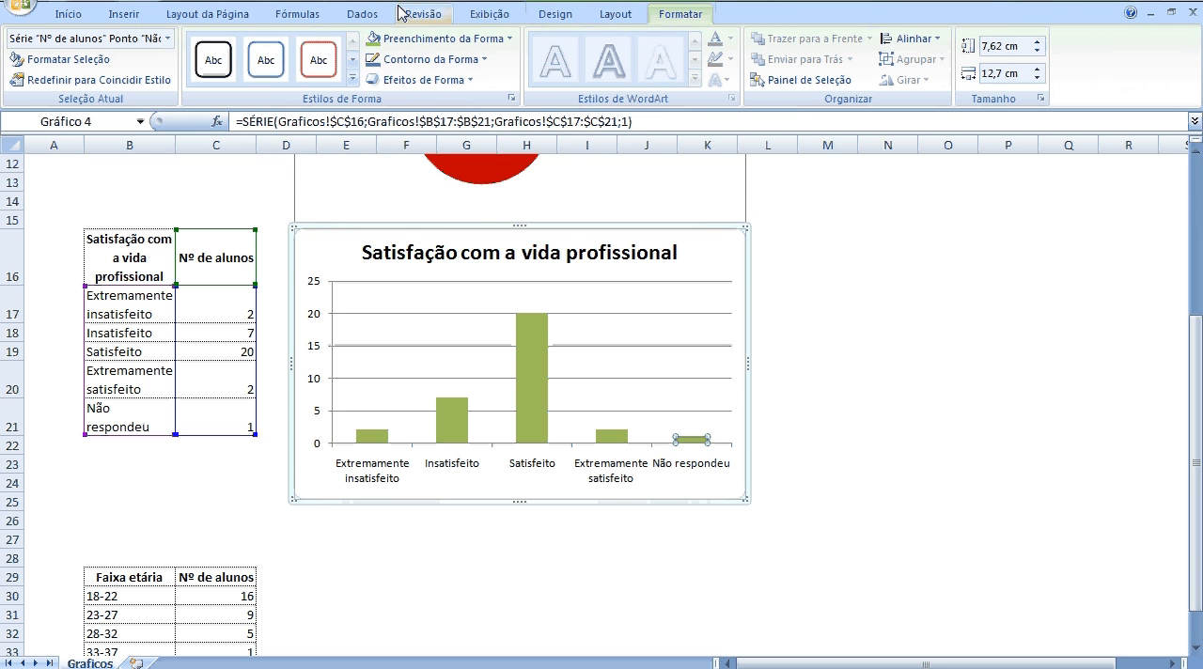
{"action": "left_click", "coordinate": [500, 39]}
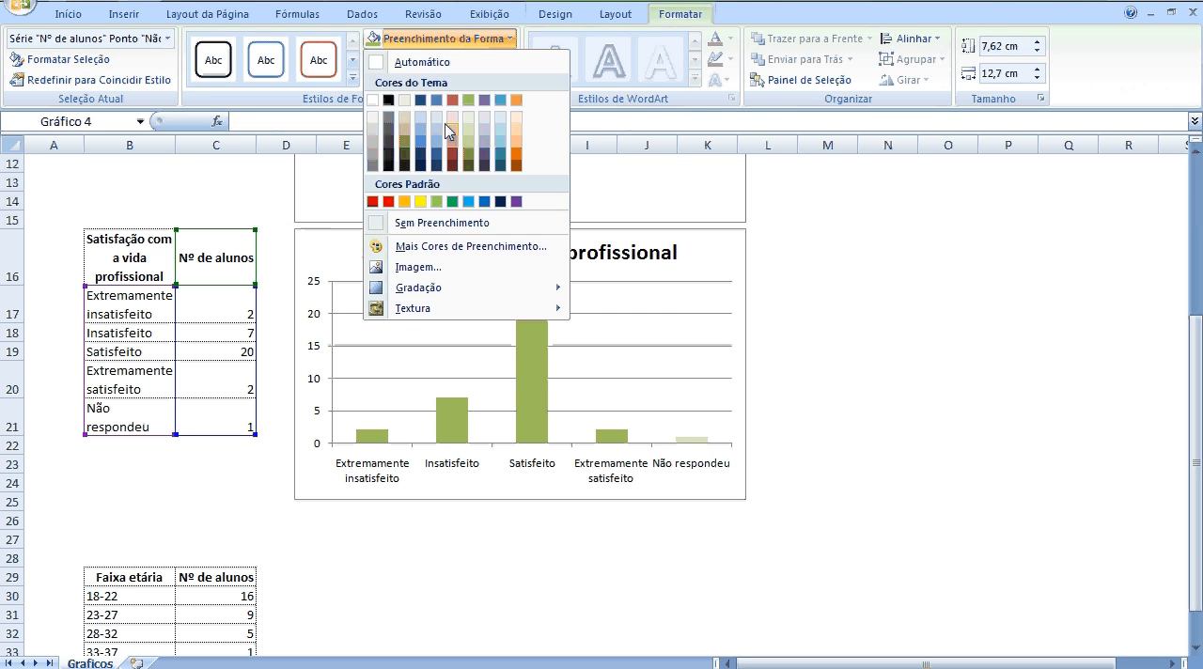
{"action": "left_click", "coordinate": [376, 163]}
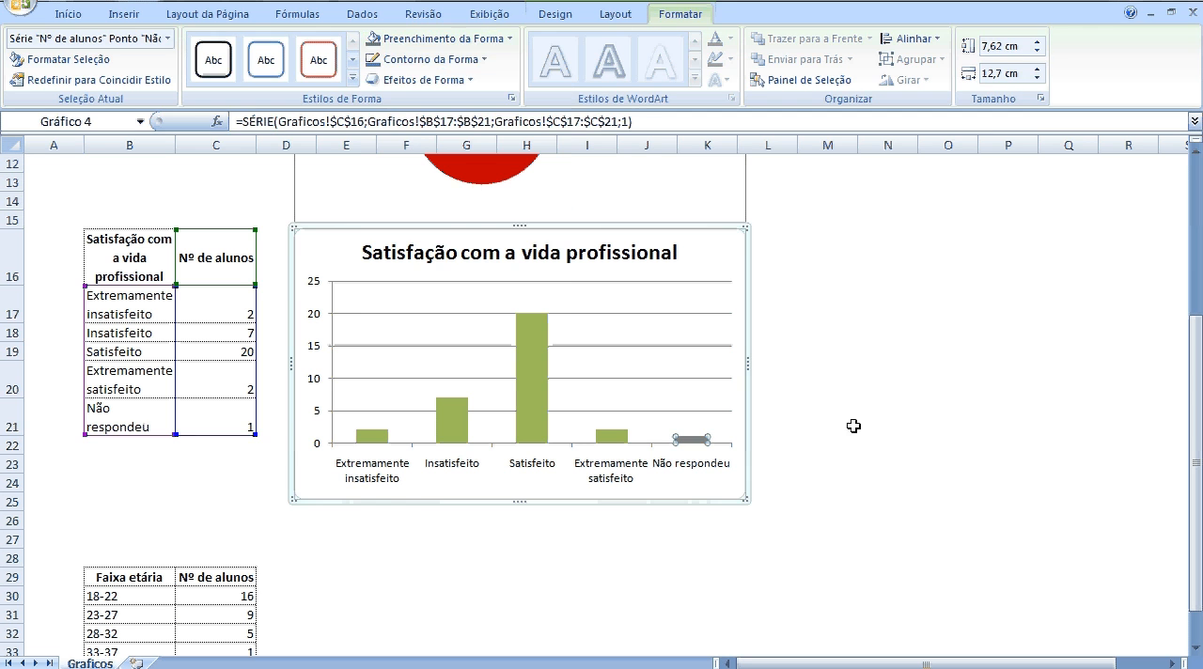
{"action": "left_click", "coordinate": [783, 433]}
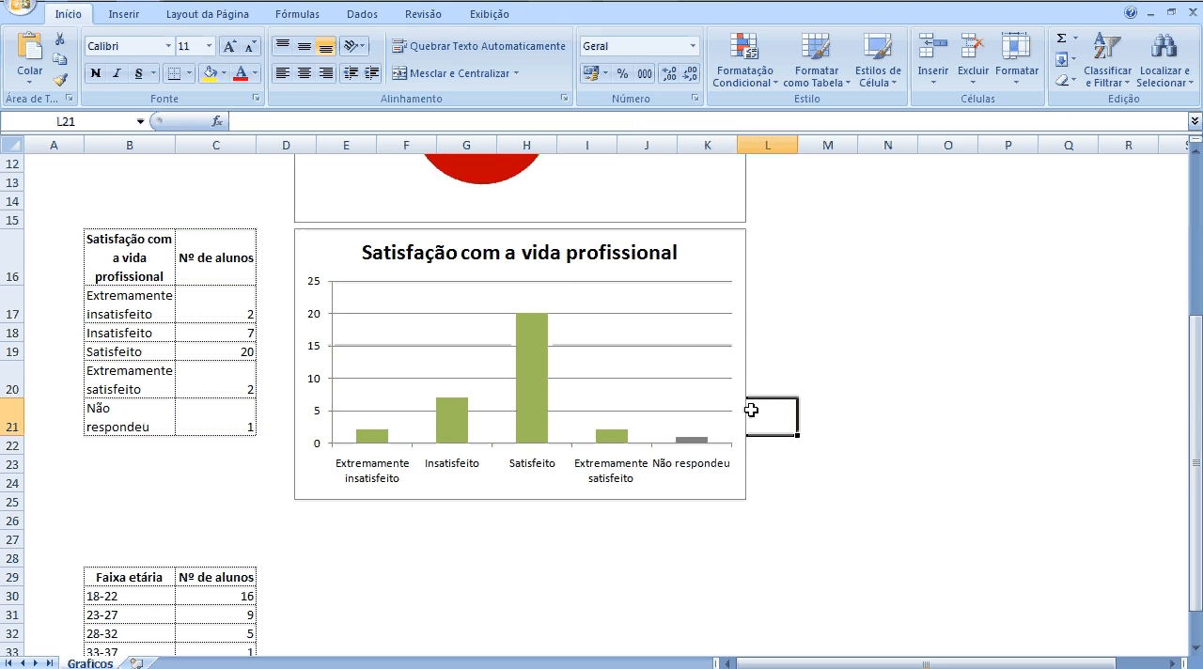
Add data labels to the satisfaction column chart with the Extremidade Interna position.
{"action": "left_click", "coordinate": [674, 367]}
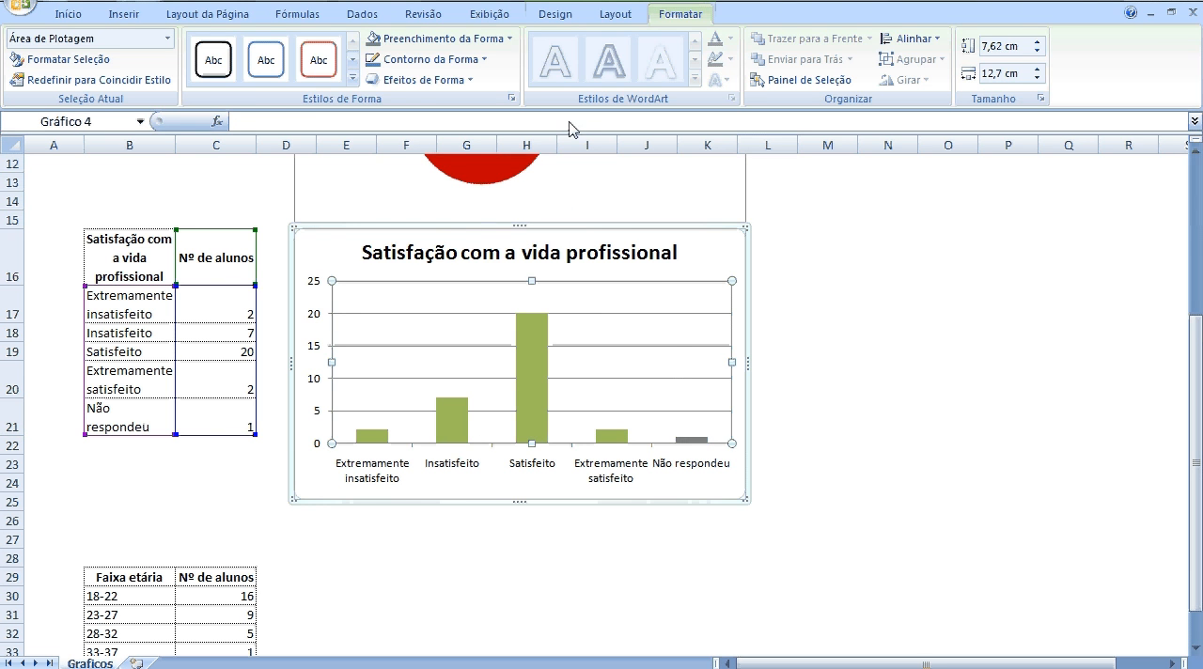
{"action": "left_click", "coordinate": [618, 14]}
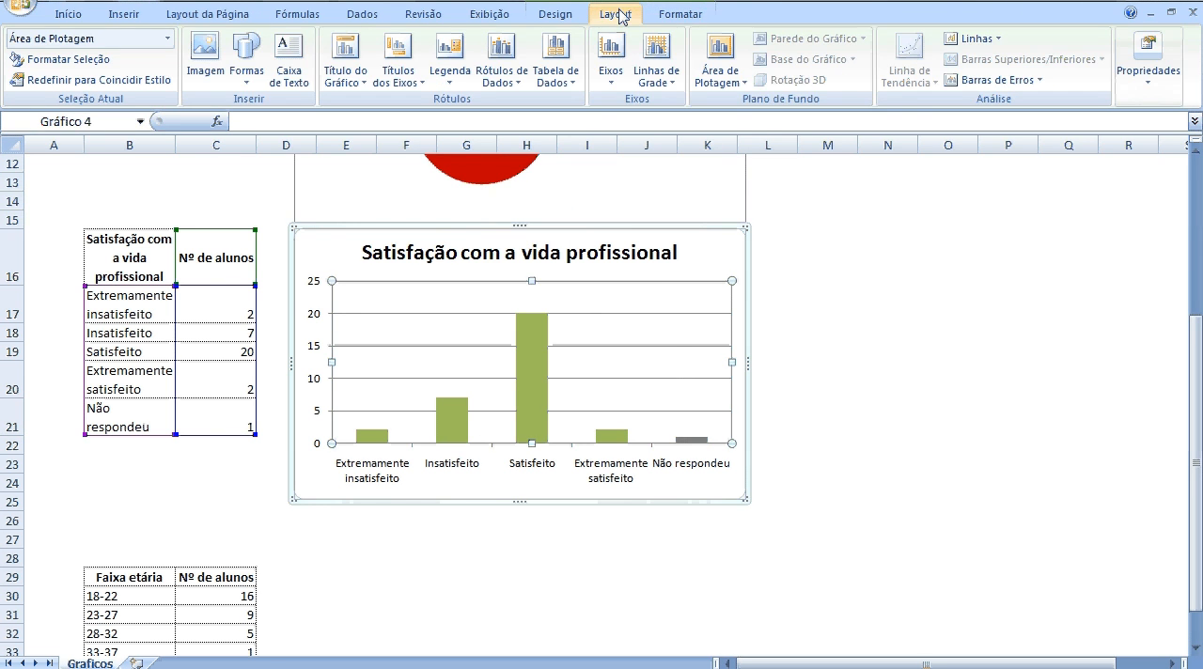
{"action": "left_click", "coordinate": [526, 81]}
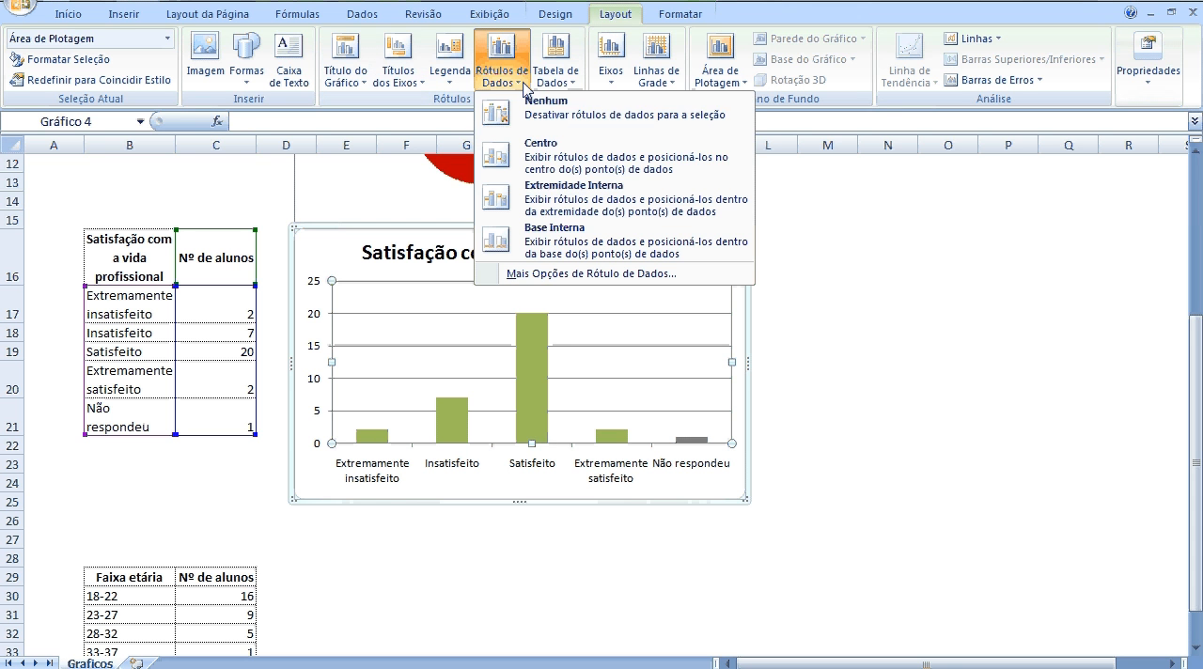
{"action": "left_click", "coordinate": [550, 198]}
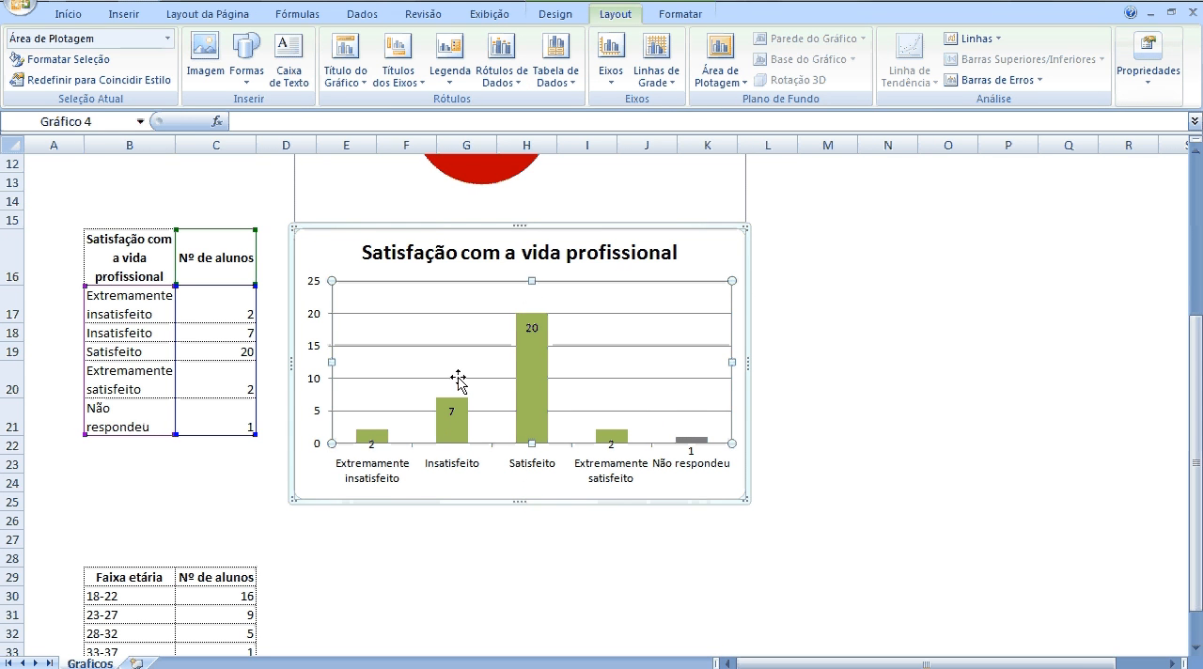
{"action": "left_click", "coordinate": [943, 434]}
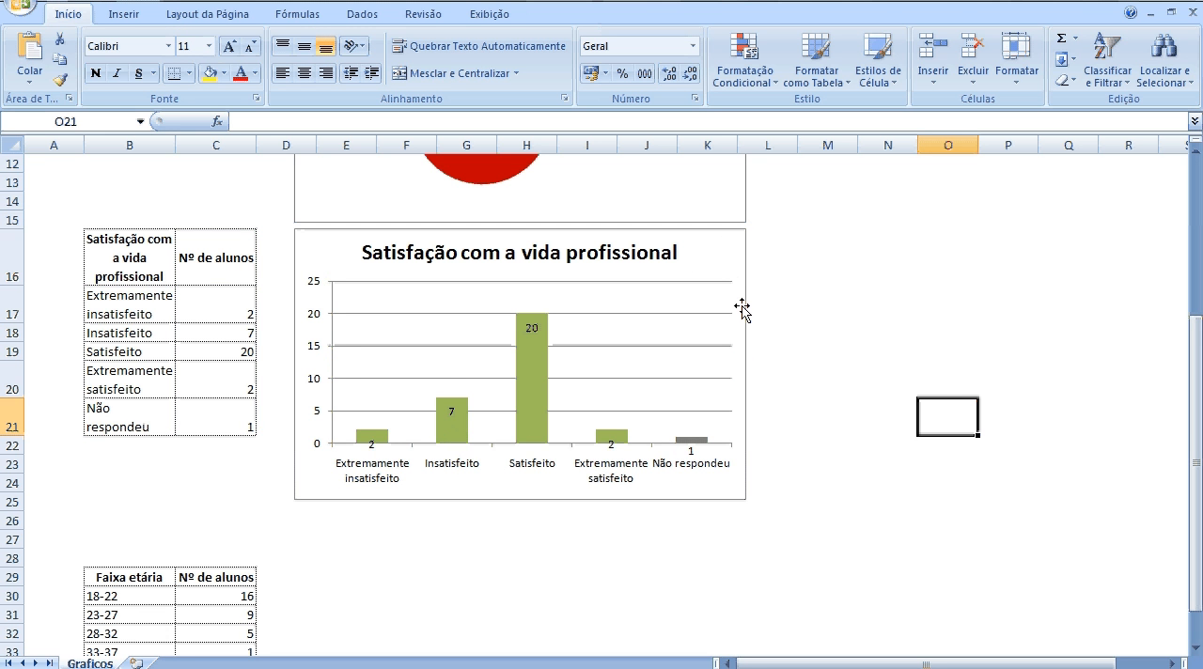
Insert a 2D stacked column chart from the Faixa etária table.
{"action": "left_click_drag", "start_coordinate": [1197, 475], "coordinate": [1197, 564]}
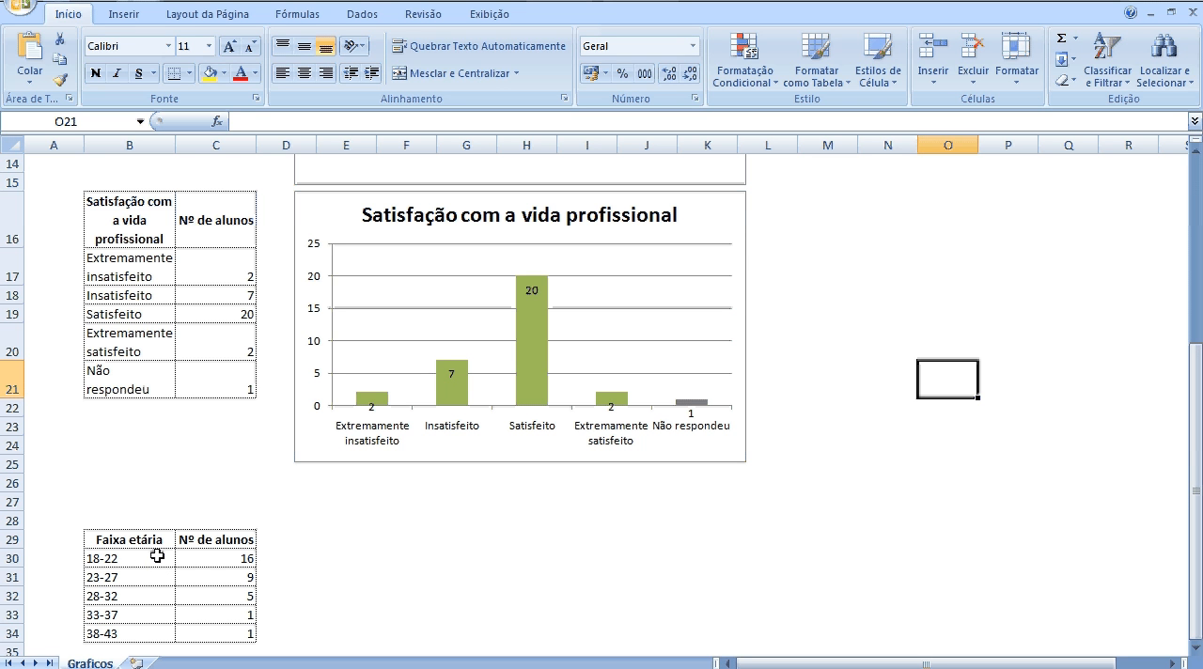
{"action": "left_click", "coordinate": [219, 556]}
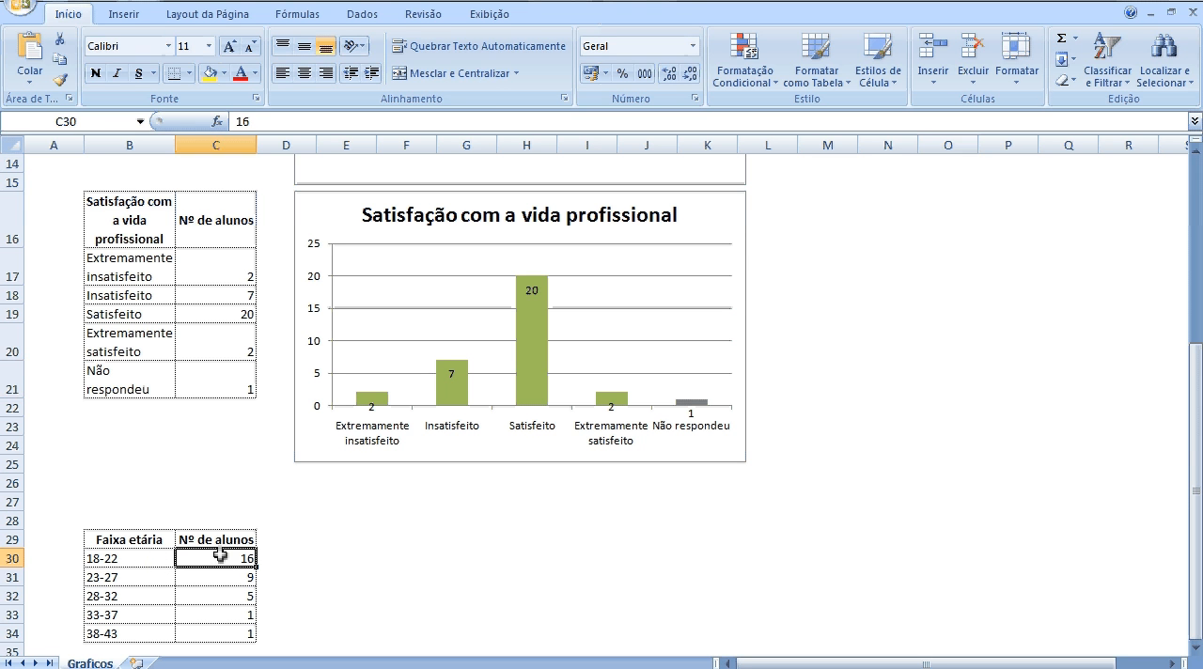
{"action": "left_click", "coordinate": [136, 579]}
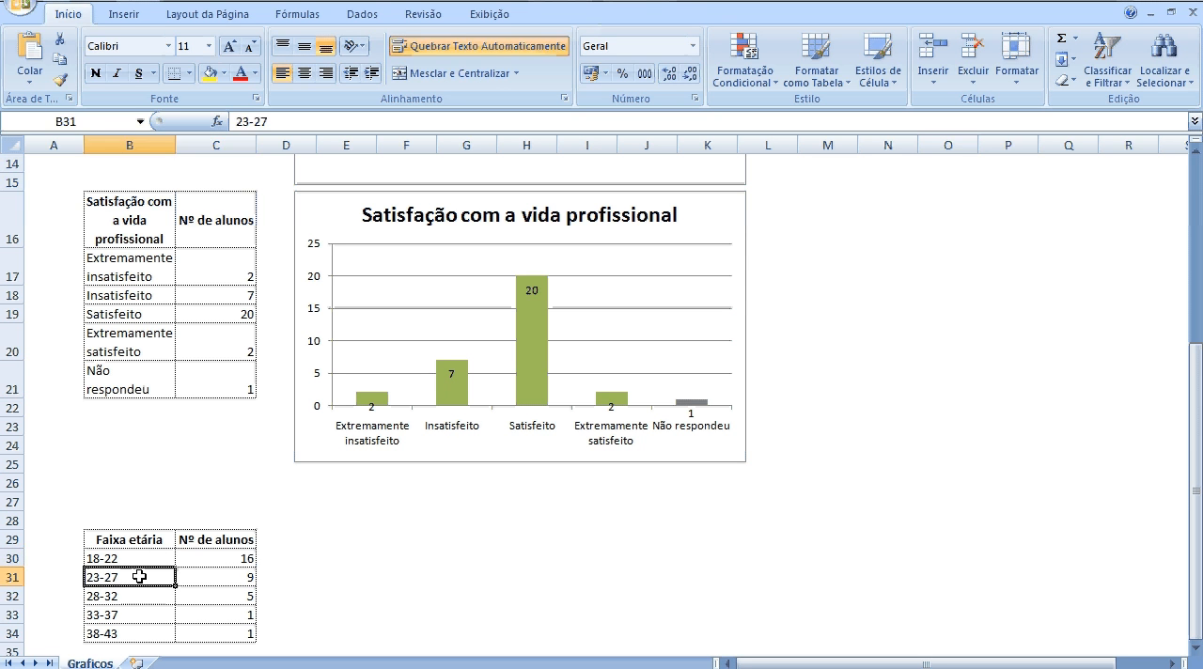
{"action": "left_click", "coordinate": [209, 576]}
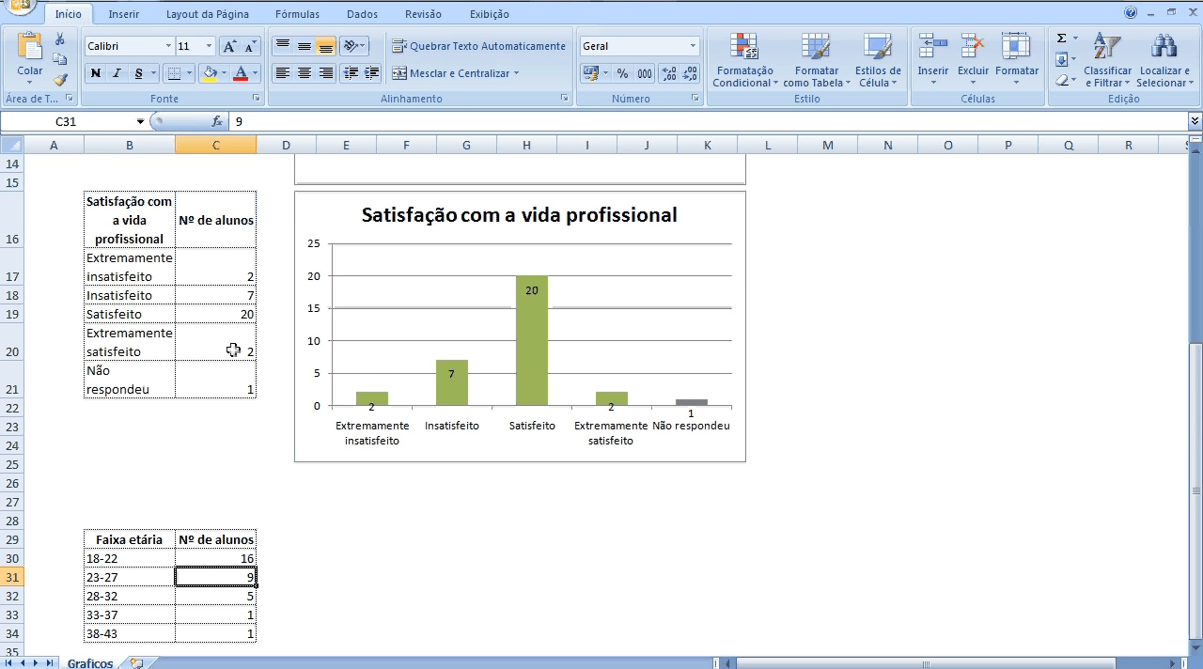
{"action": "left_click", "coordinate": [124, 15]}
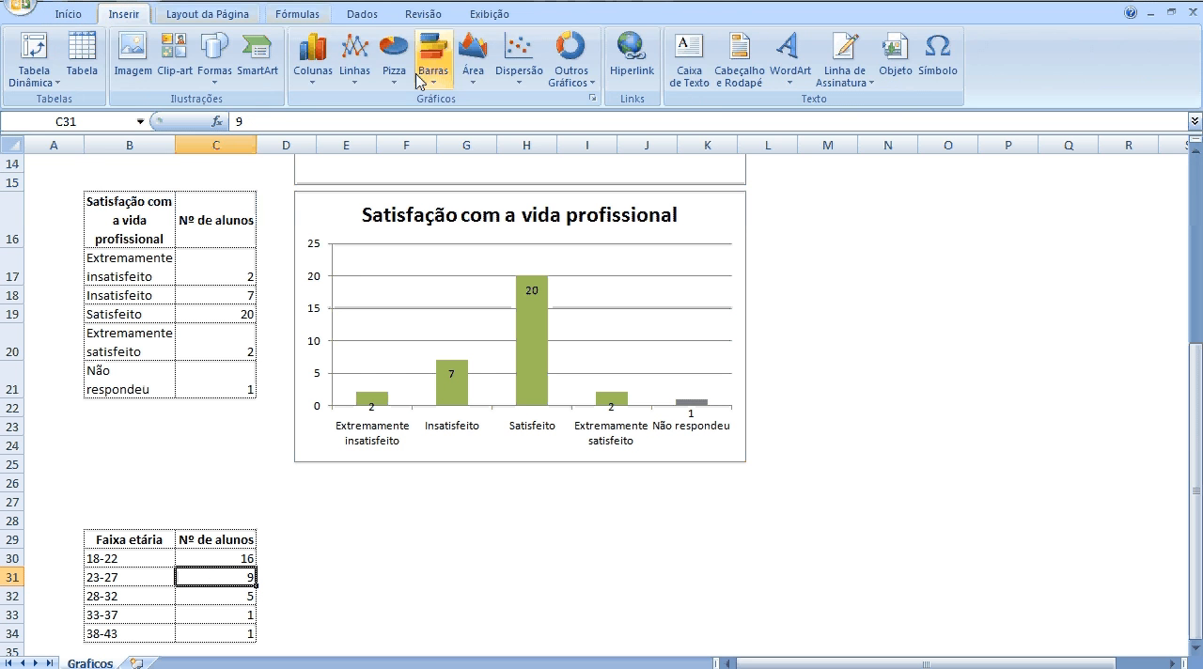
{"action": "left_click", "coordinate": [313, 71]}
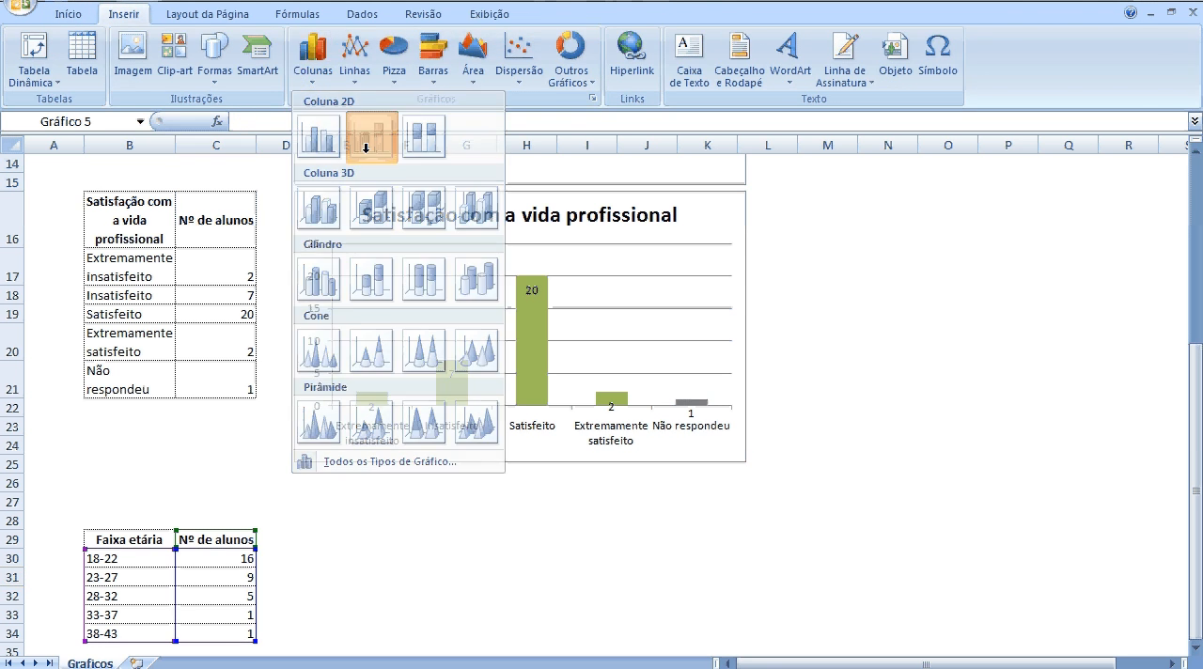
Delete the legend from the new Faixa etária column chart and move the chart directly below the satisfaction chart.
{"action": "left_click", "coordinate": [362, 149]}
{"action": "left_click", "coordinate": [802, 434]}
{"action": "key", "text": "Delete"}
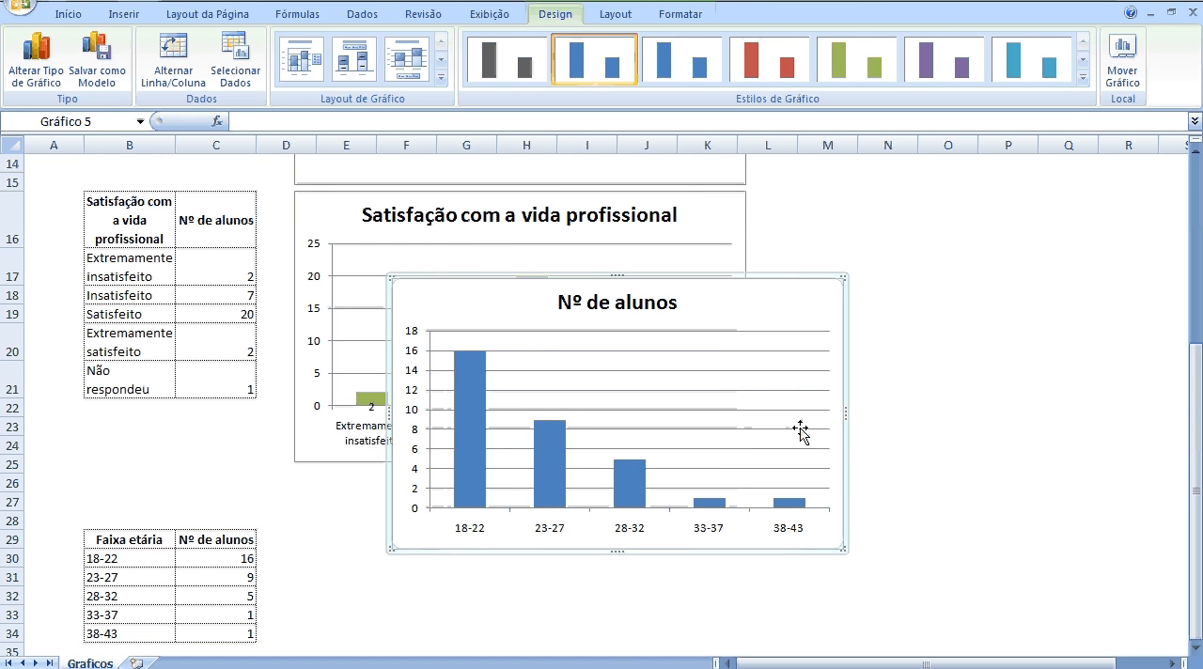
{"action": "left_click_drag", "start_coordinate": [771, 276], "coordinate": [667, 472]}
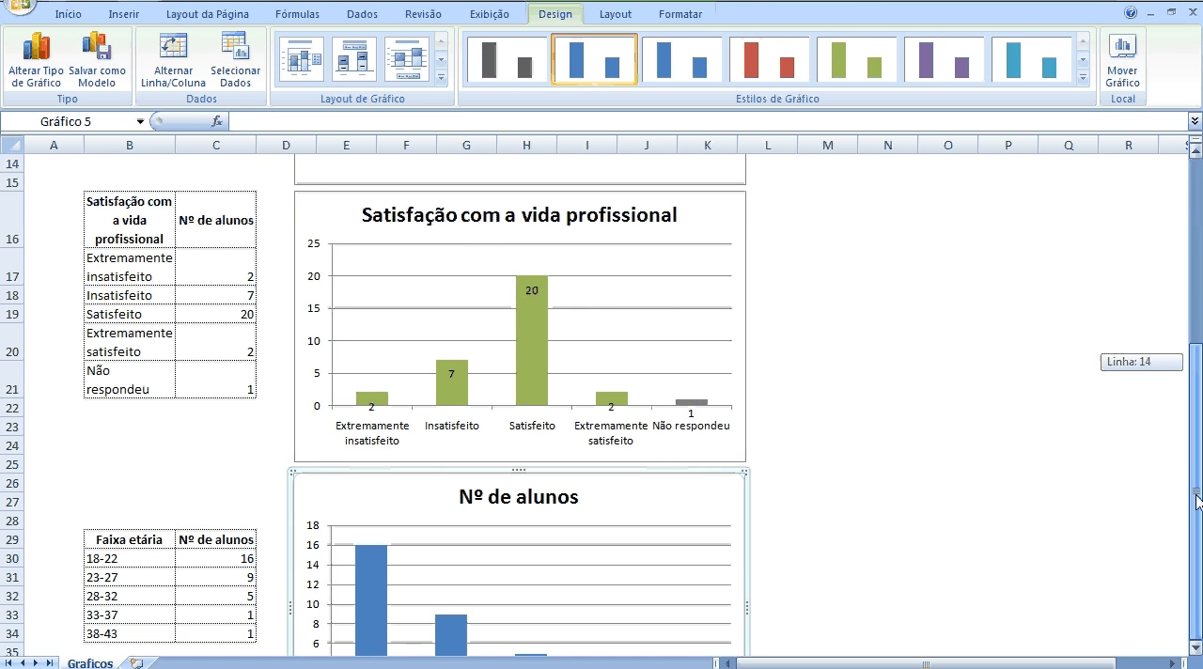
Replace the Faixa etária chart's title with "Idade dos alunos".
{"action": "left_click", "coordinate": [1196, 647]}
{"action": "left_click", "coordinate": [1196, 648]}
{"action": "left_click", "coordinate": [1196, 647]}
{"action": "left_click", "coordinate": [1196, 647]}
{"action": "left_click", "coordinate": [1195, 648]}
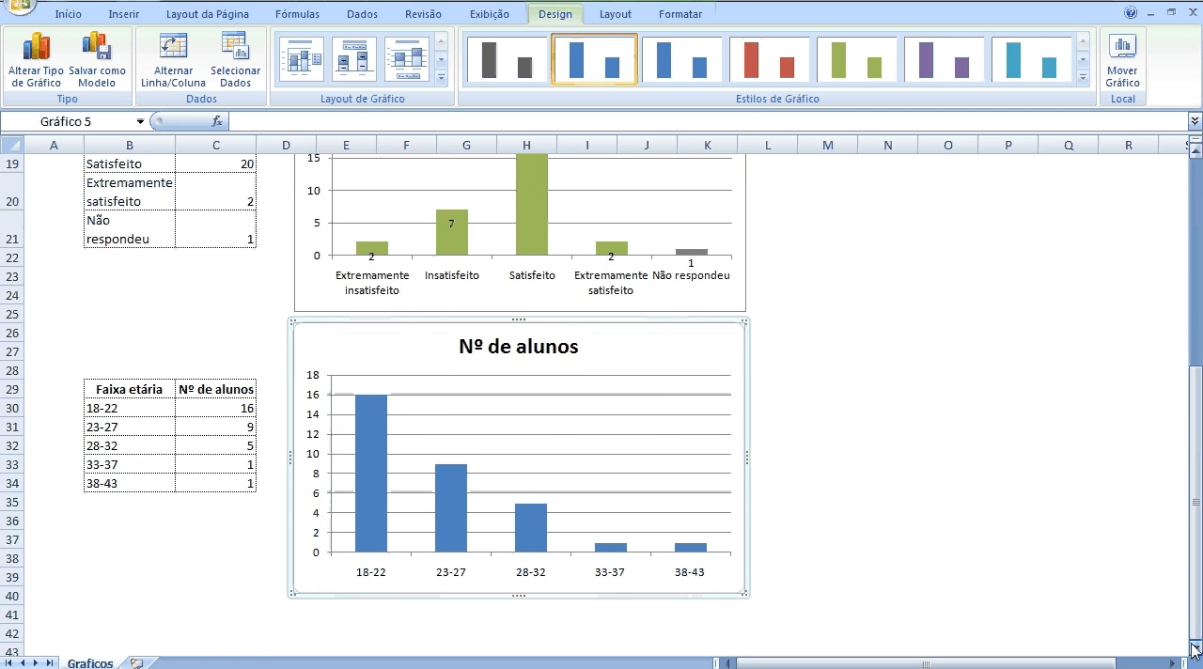
{"action": "left_click", "coordinate": [547, 345]}
{"action": "left_click_drag", "start_coordinate": [576, 350], "coordinate": [453, 345]}
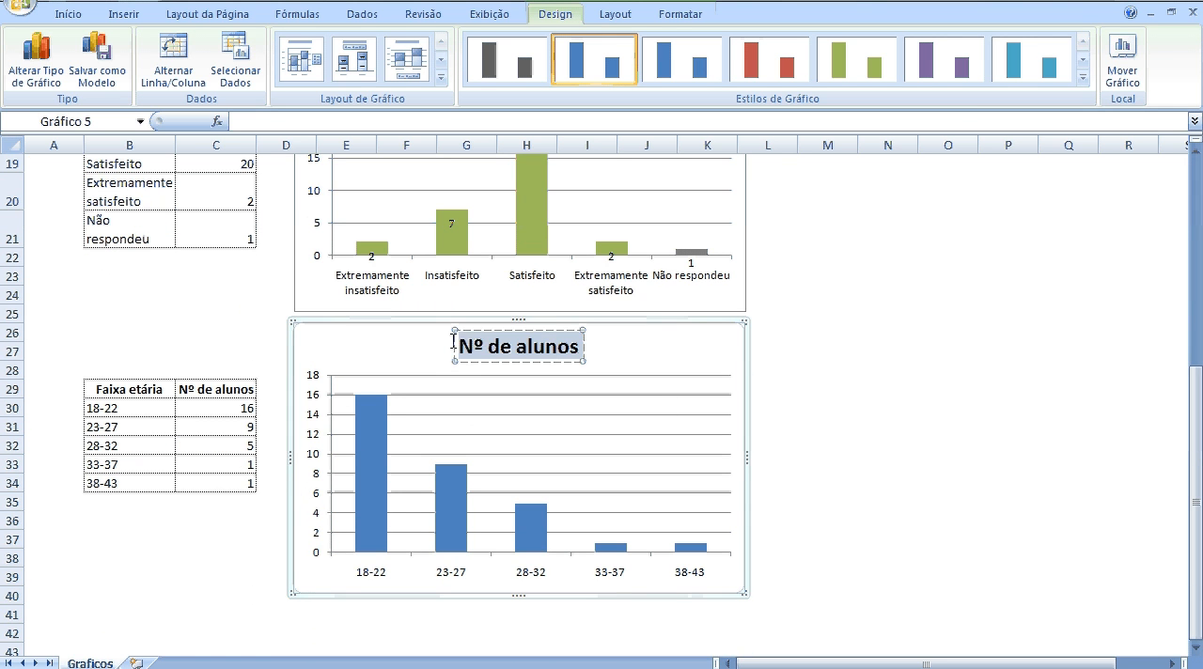
{"action": "type", "text": "Idade dos an"}
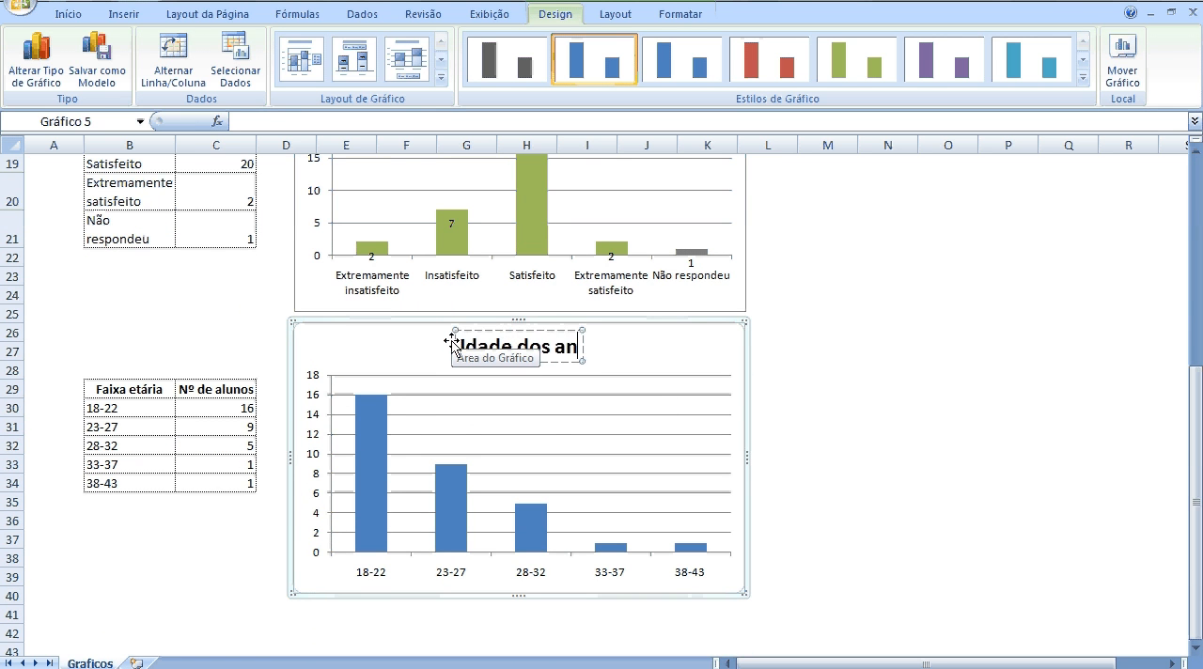
{"action": "key", "text": "BackSpace"}
{"action": "type", "text": "lunos"}
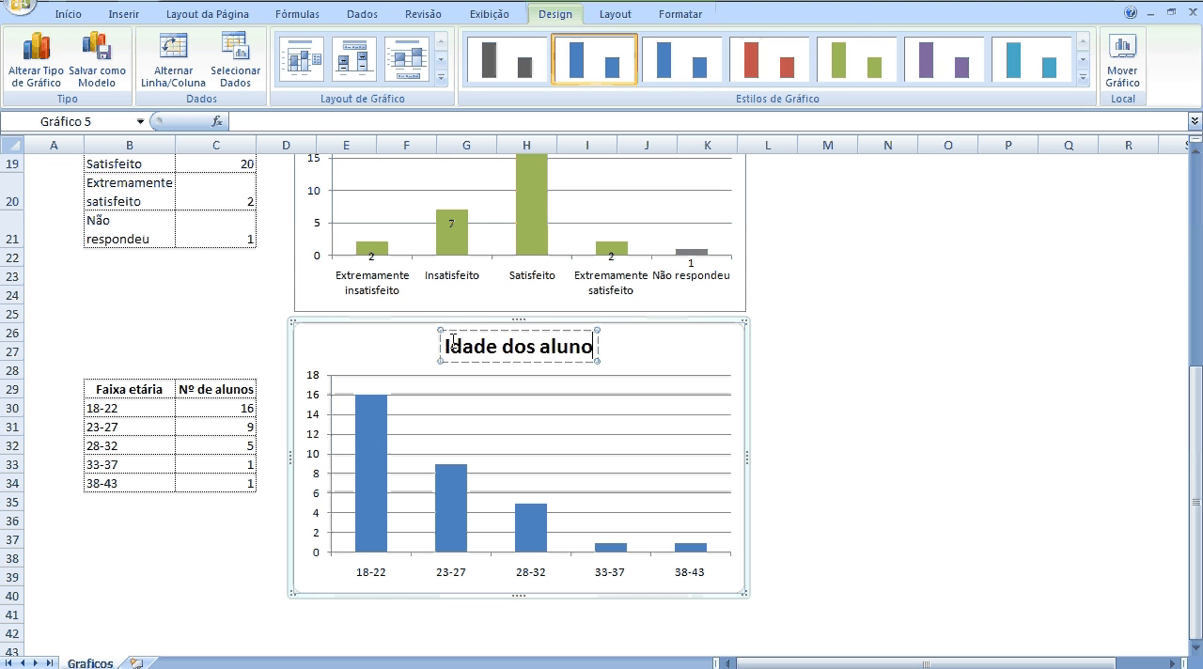
Apply the red chart style to the Idade dos alunos column chart and deselect the chart.
{"action": "left_click", "coordinate": [384, 429]}
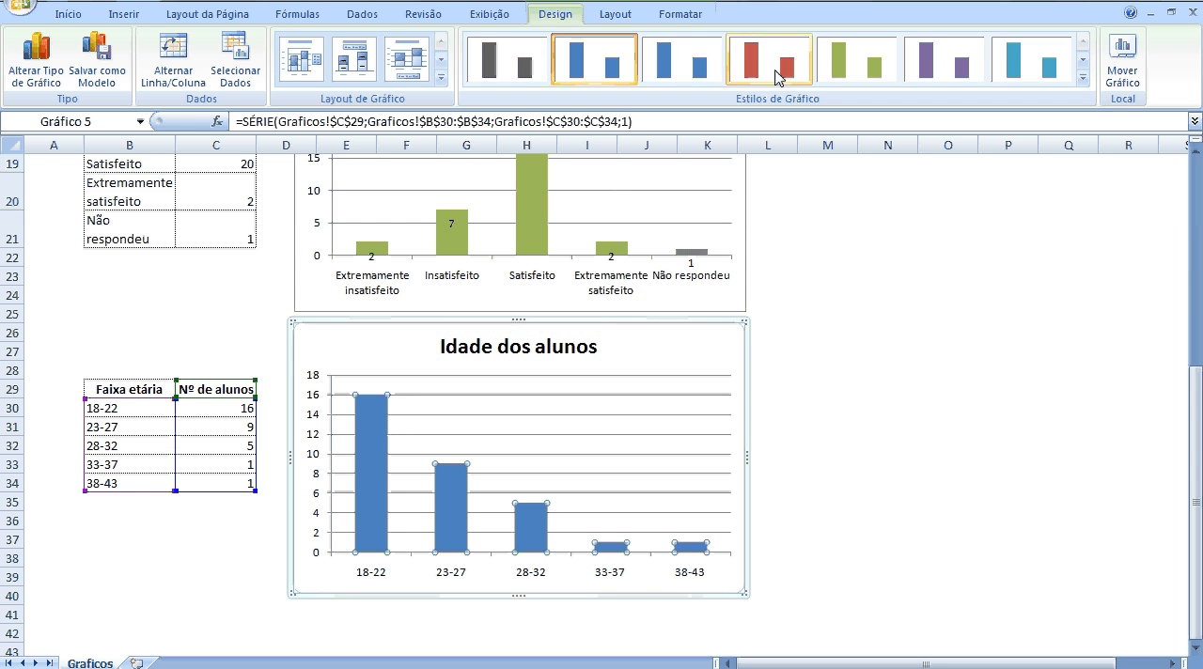
{"action": "left_click", "coordinate": [794, 62]}
{"action": "left_click", "coordinate": [905, 414]}
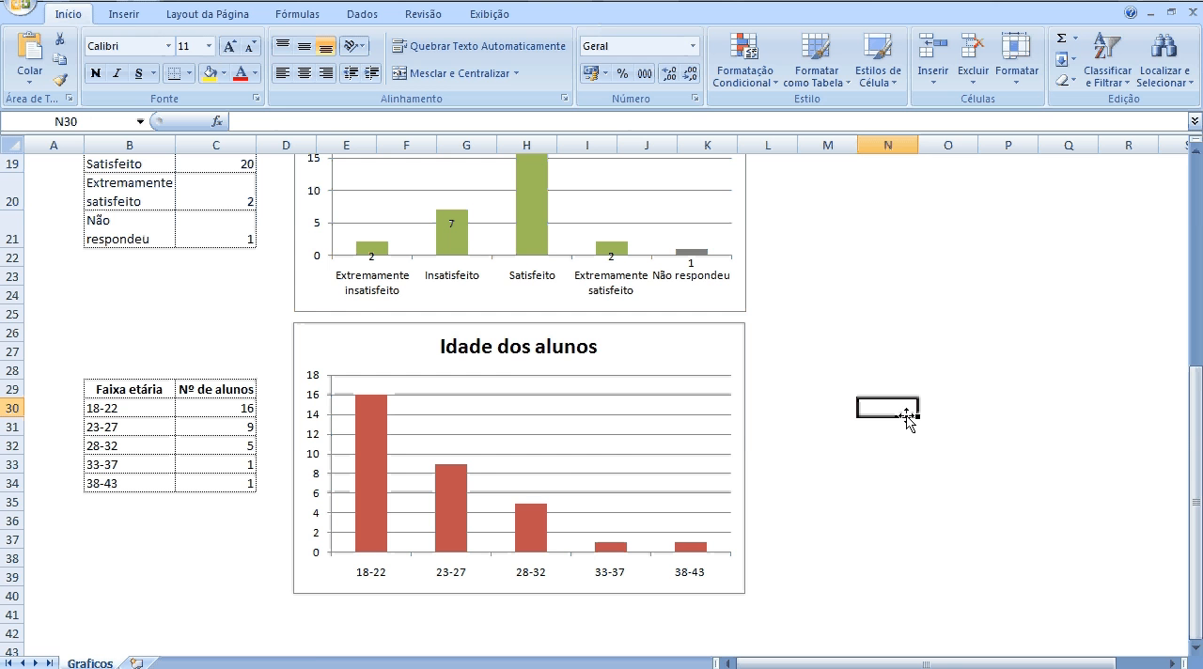
Select the Feminino count in cell C4 of the Sexo table.
{"action": "left_click_drag", "start_coordinate": [1196, 478], "coordinate": [1196, 274]}
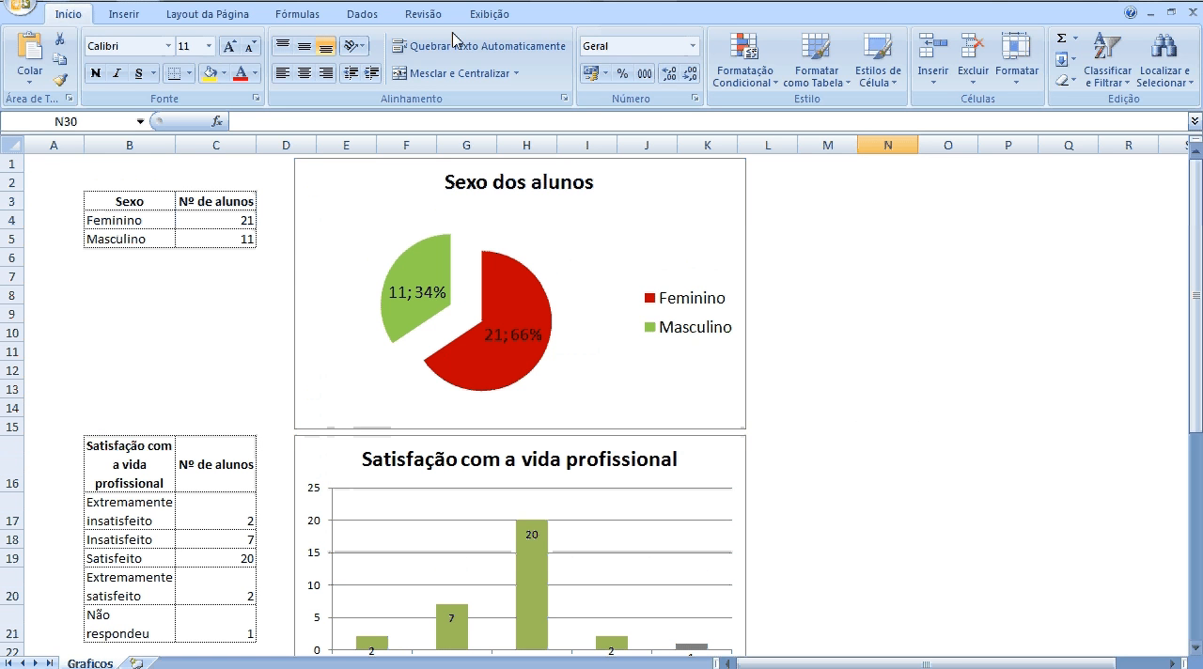
{"action": "left_click", "coordinate": [124, 14]}
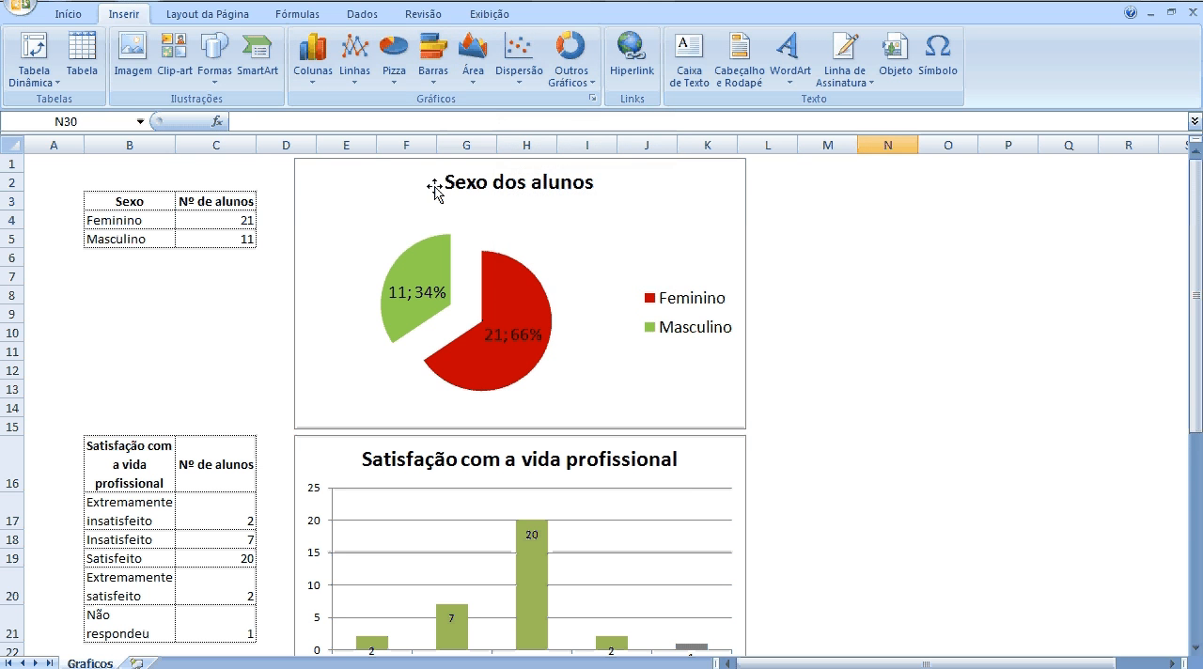
{"action": "left_click", "coordinate": [234, 222]}
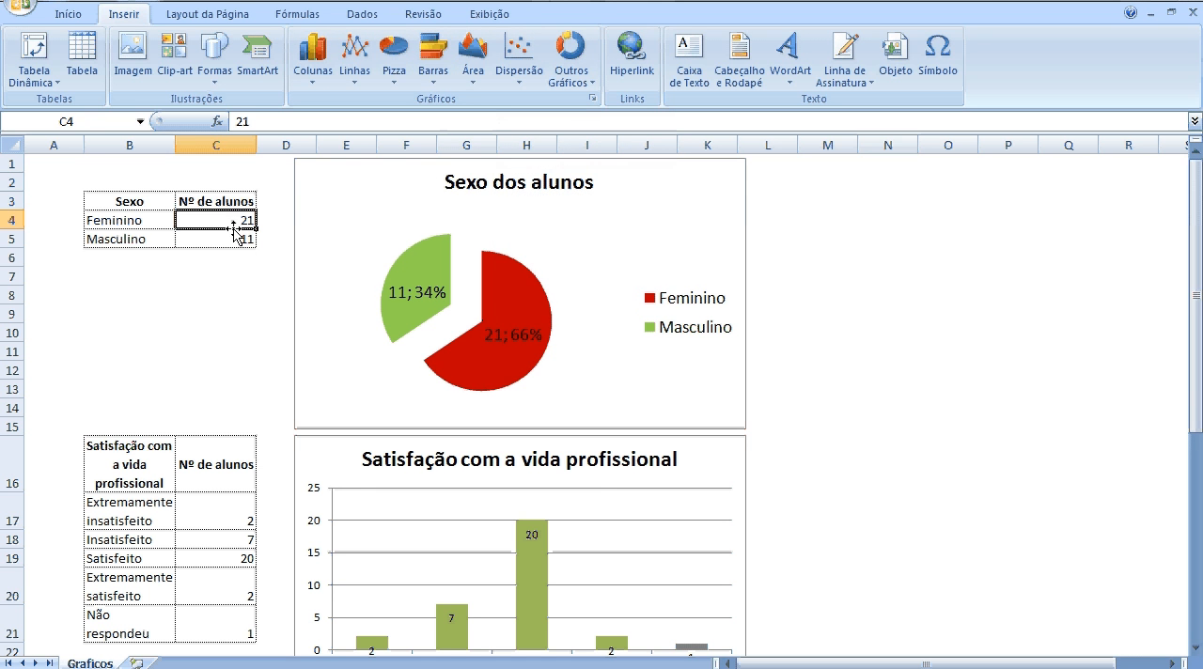